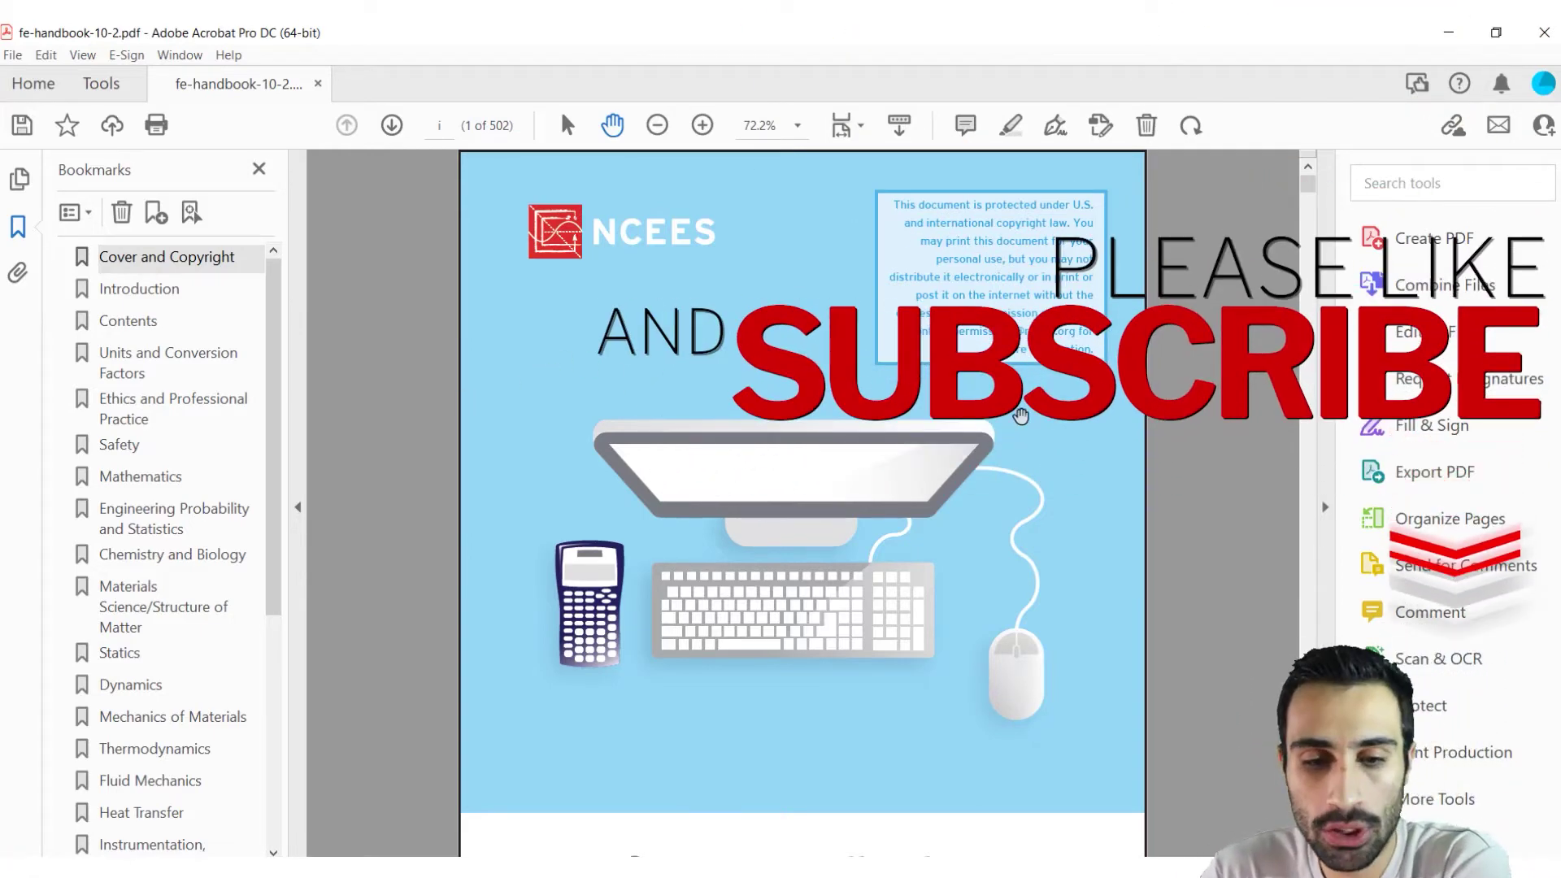
Jump to the Mathematics bookmark and page forward to page 40's Circular Segment formulas
scroll(530, 655, "down", 3)
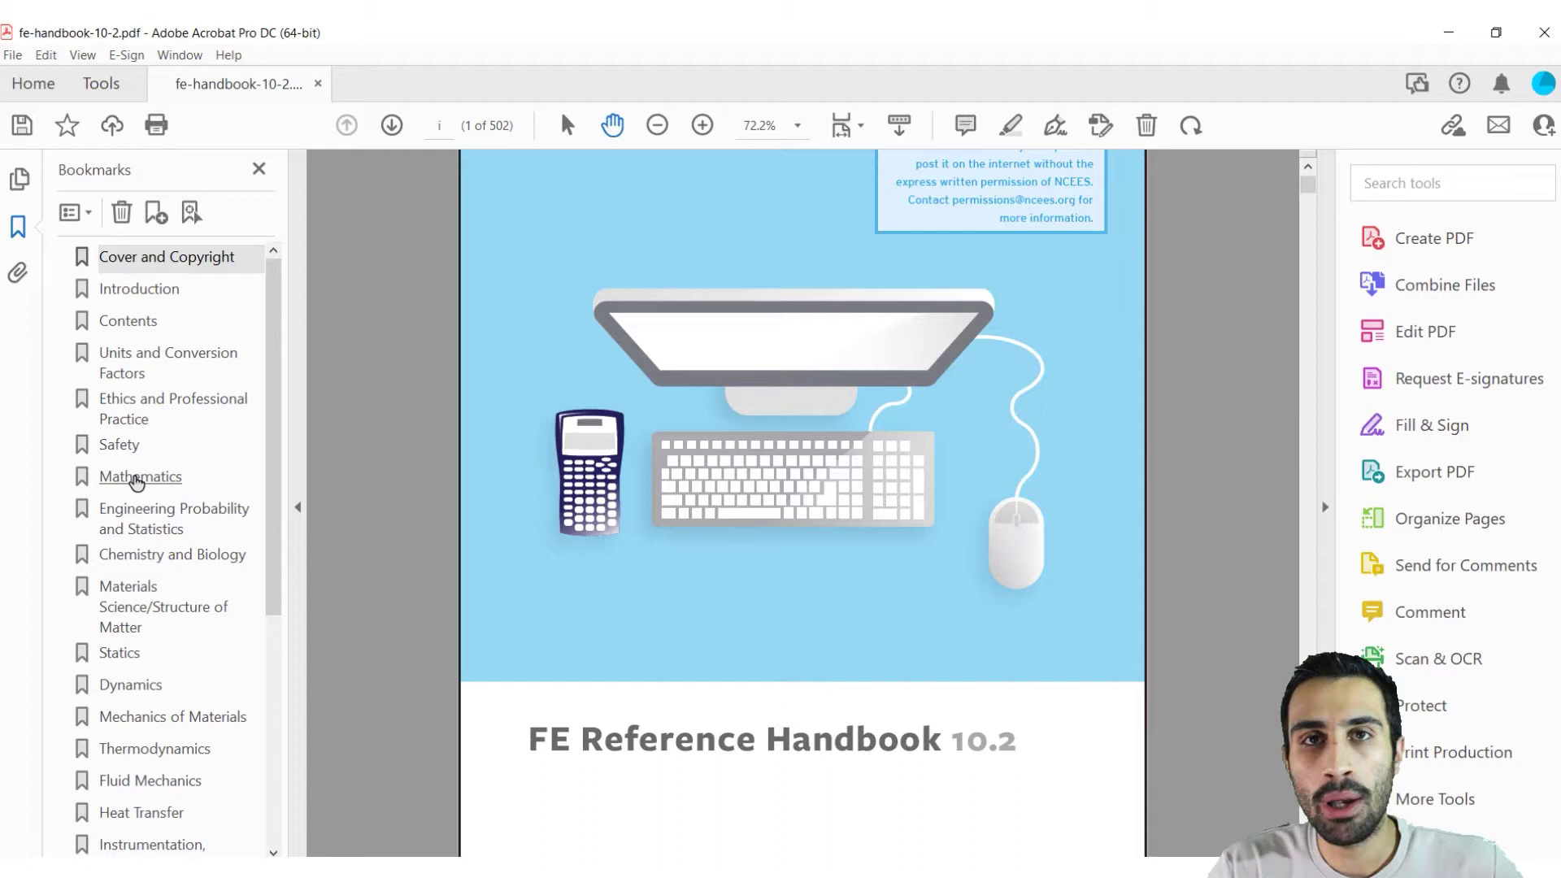
left_click(137, 478)
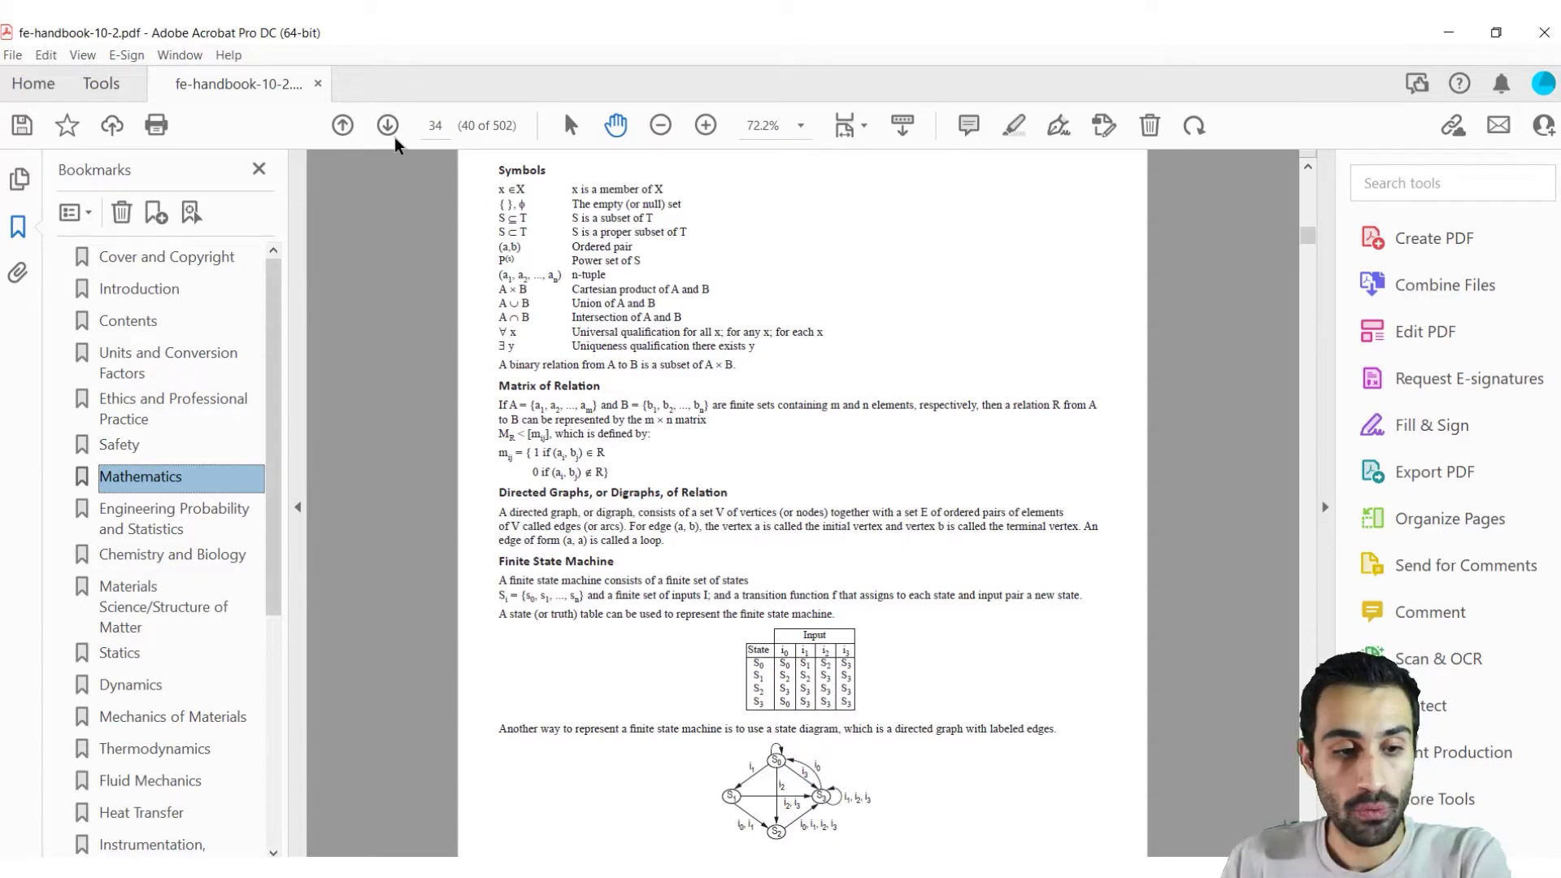
scroll(911, 602, "down", 1)
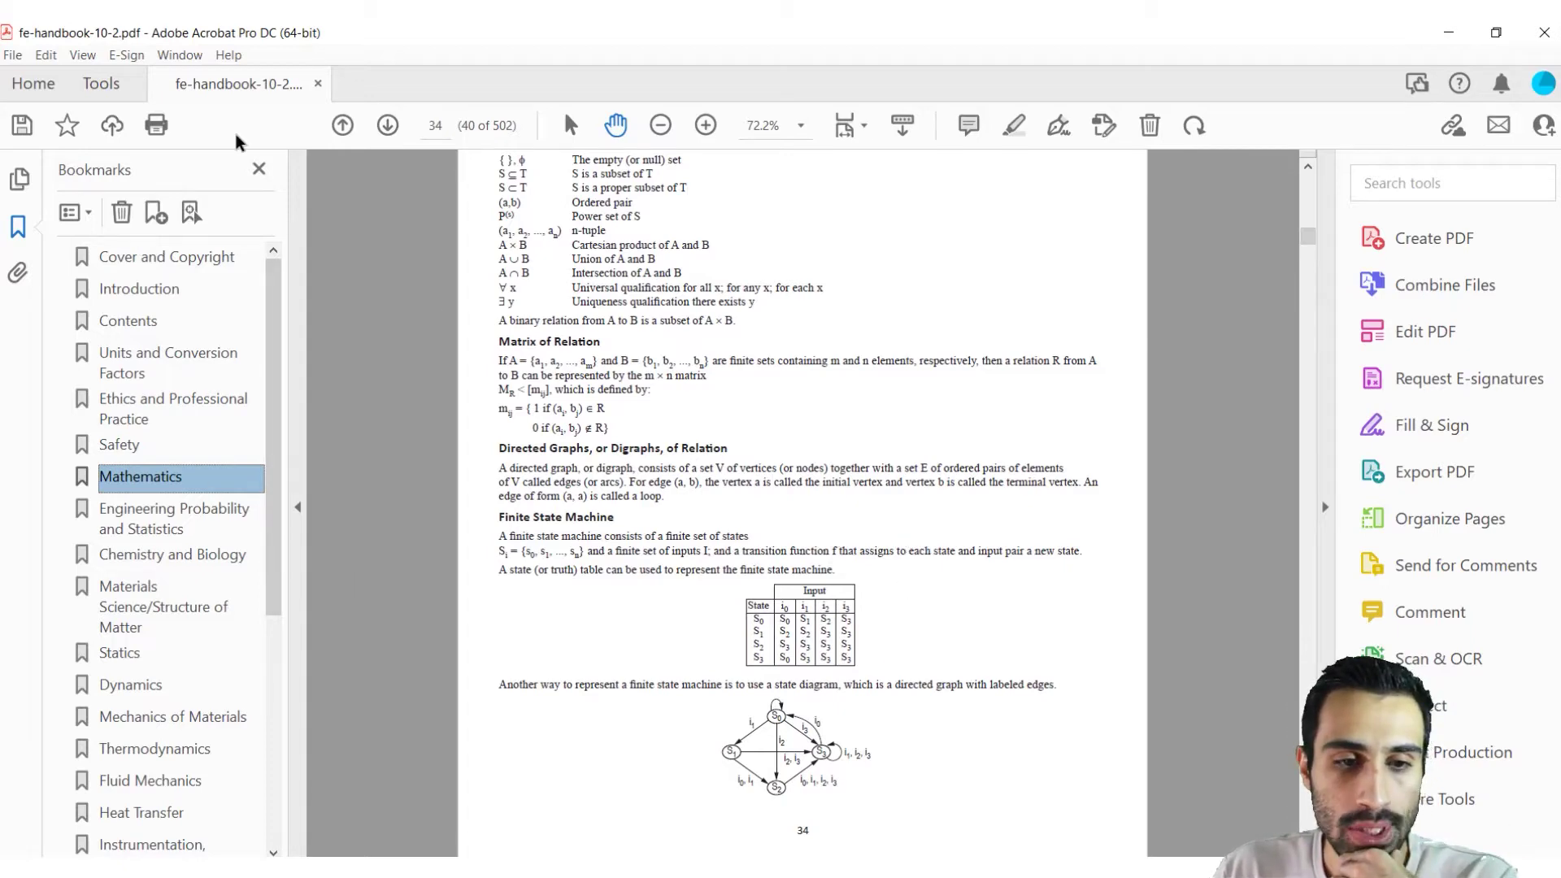
double_click(387, 126)
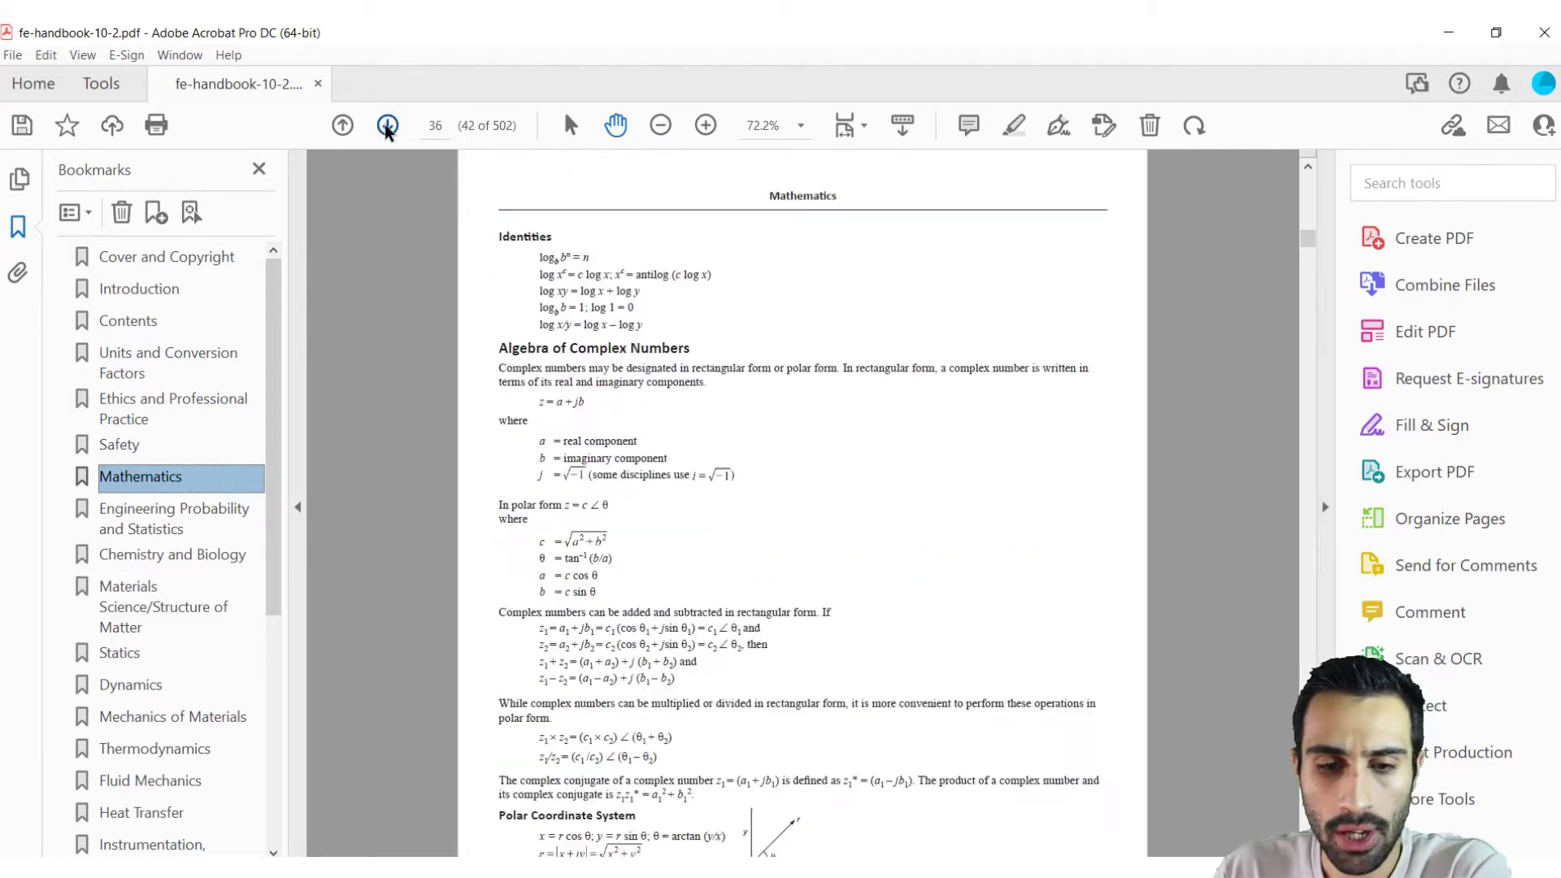
double_click(387, 128)
left_click(387, 127)
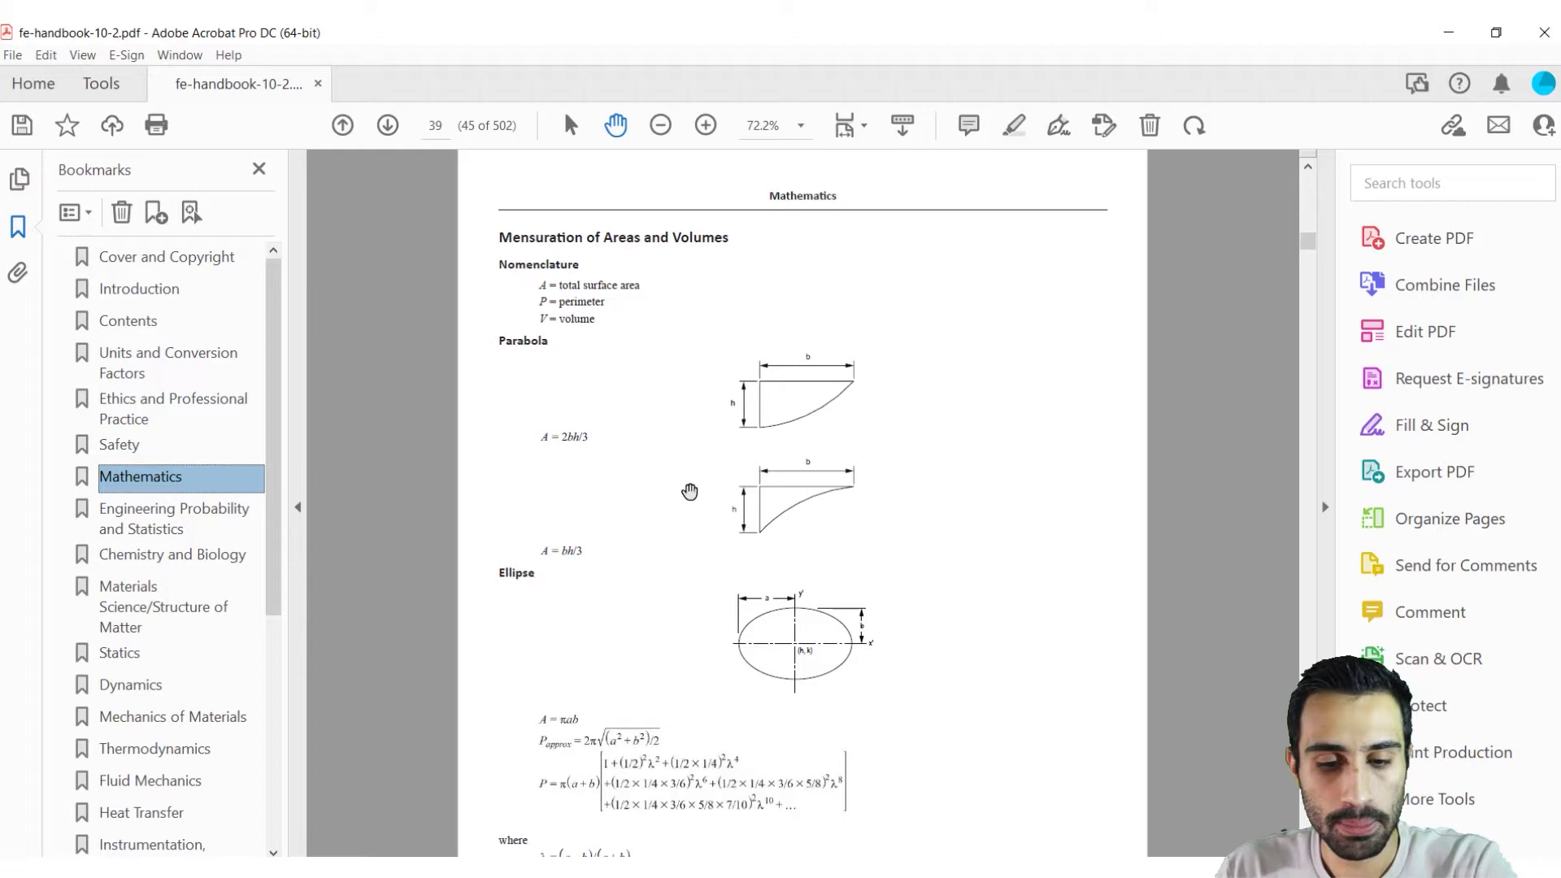
left_click(387, 130)
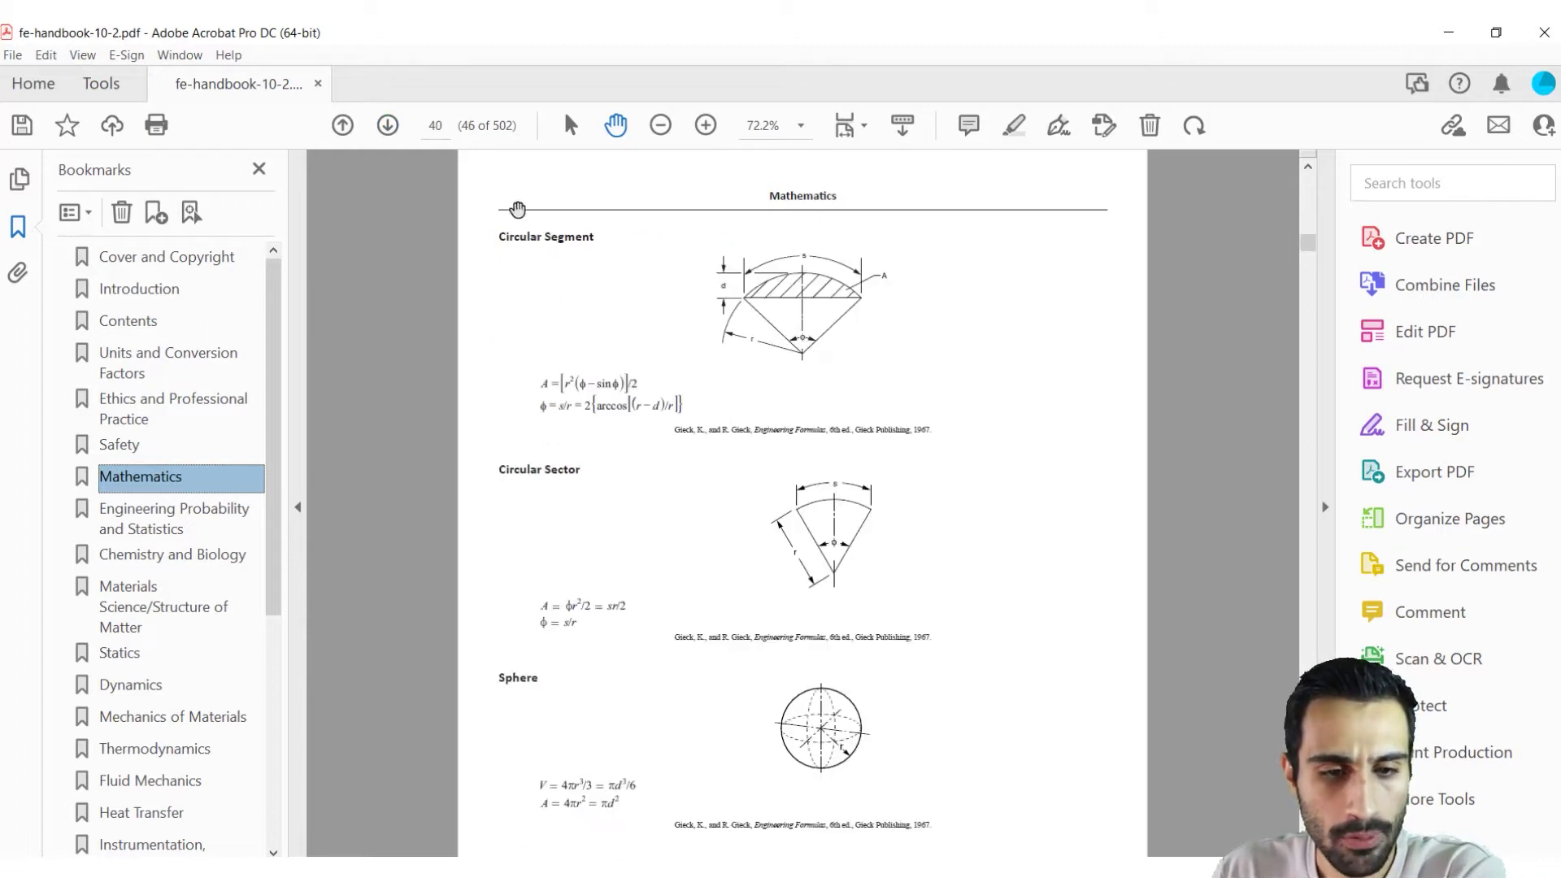
Zoom to 125%, center the Circular Segment formulas, and select s/r in the φ formula
left_click(706, 125)
left_click(706, 124)
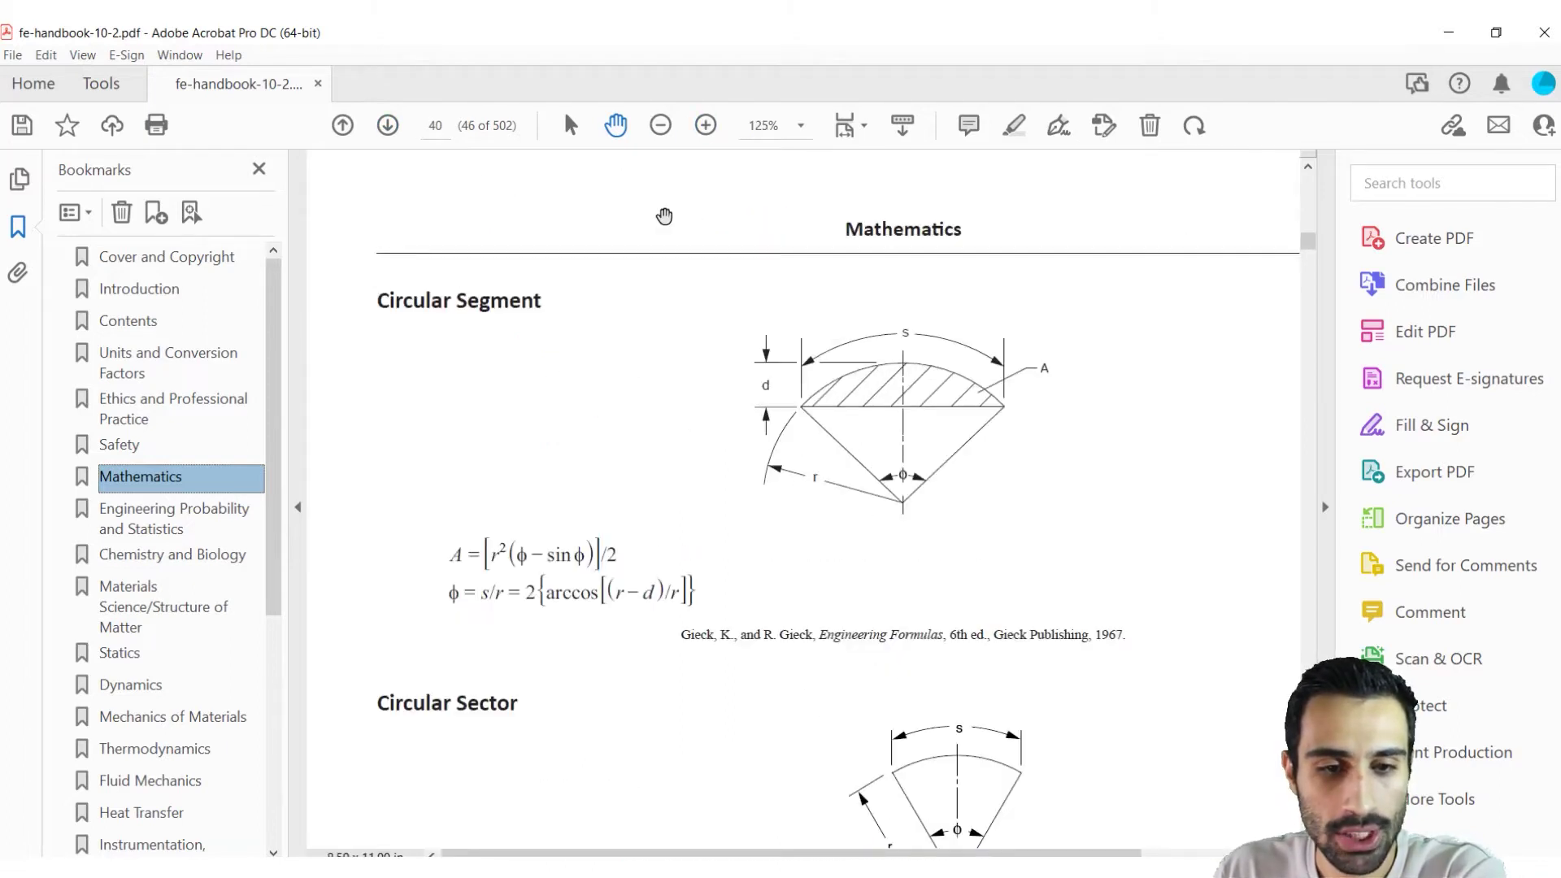
left_click_drag(718, 443, 696, 397)
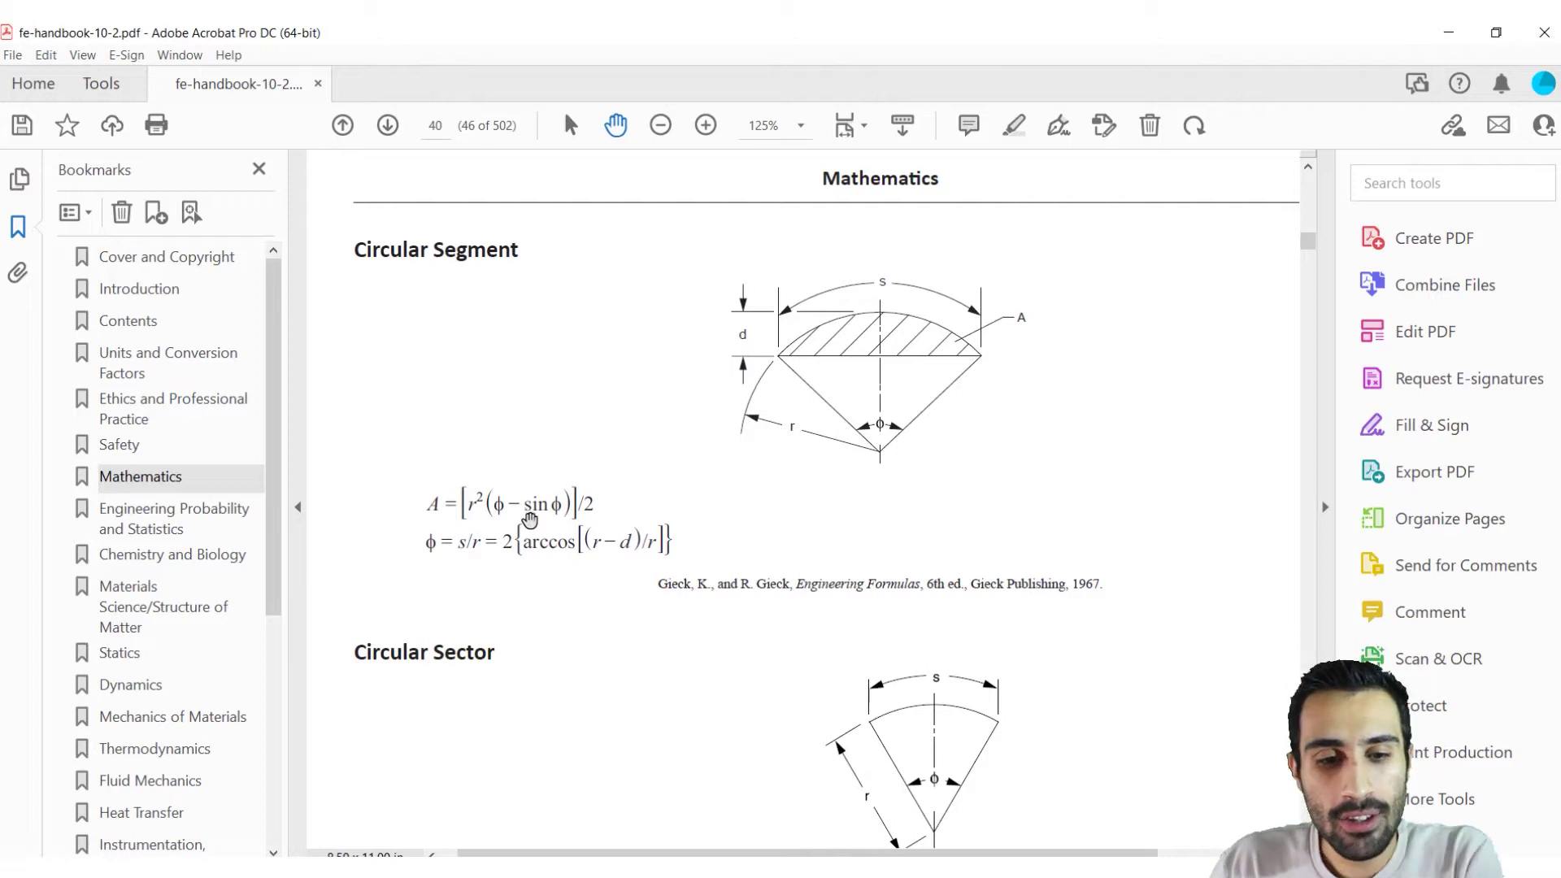
key("v")
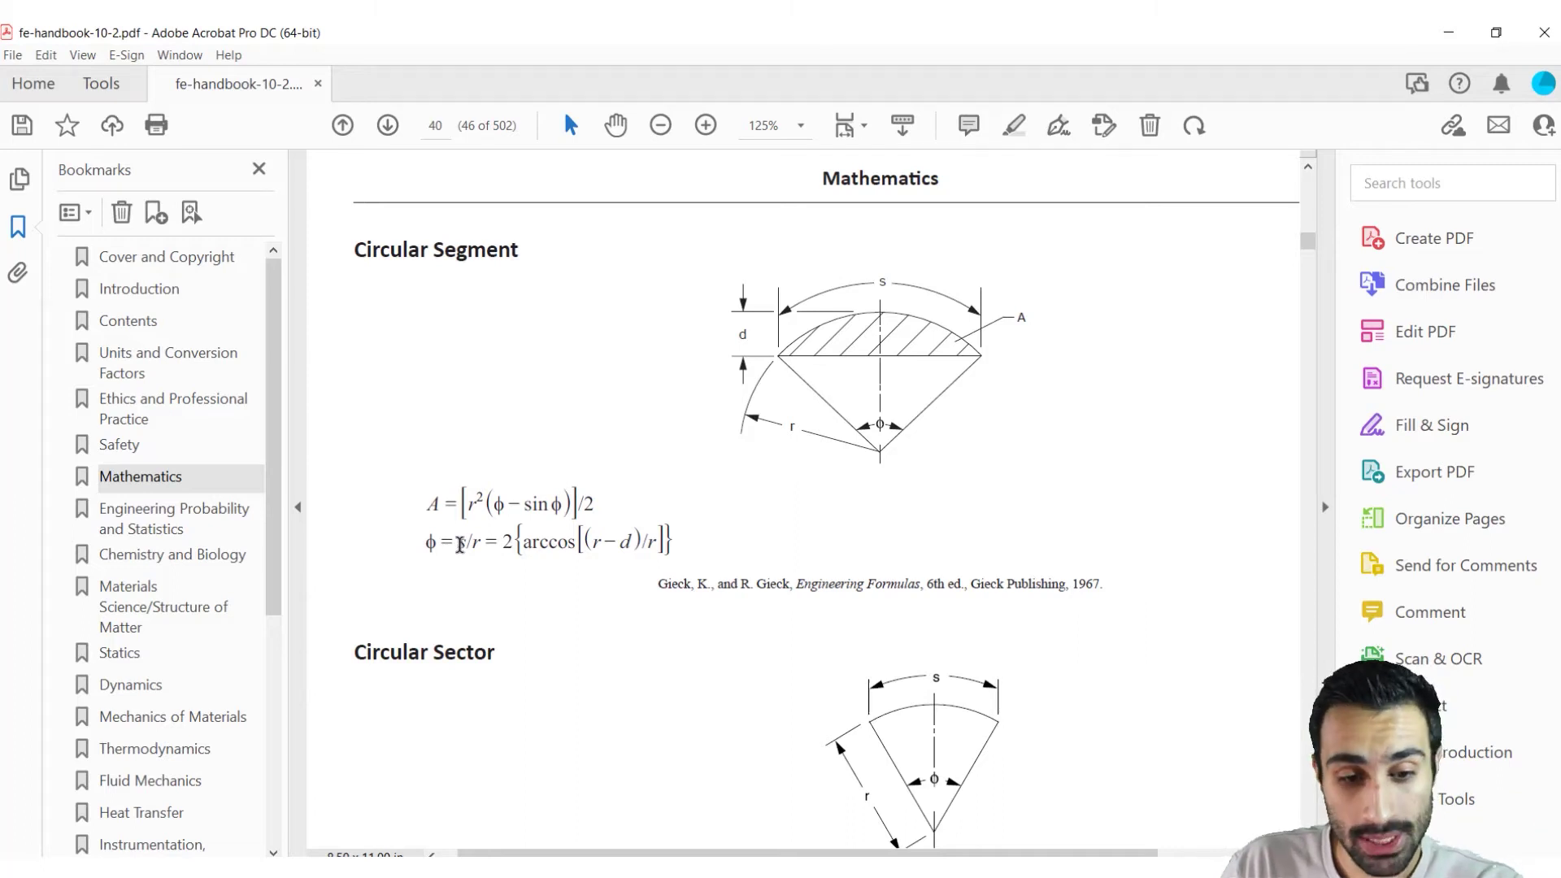
left_click_drag(459, 543, 483, 546)
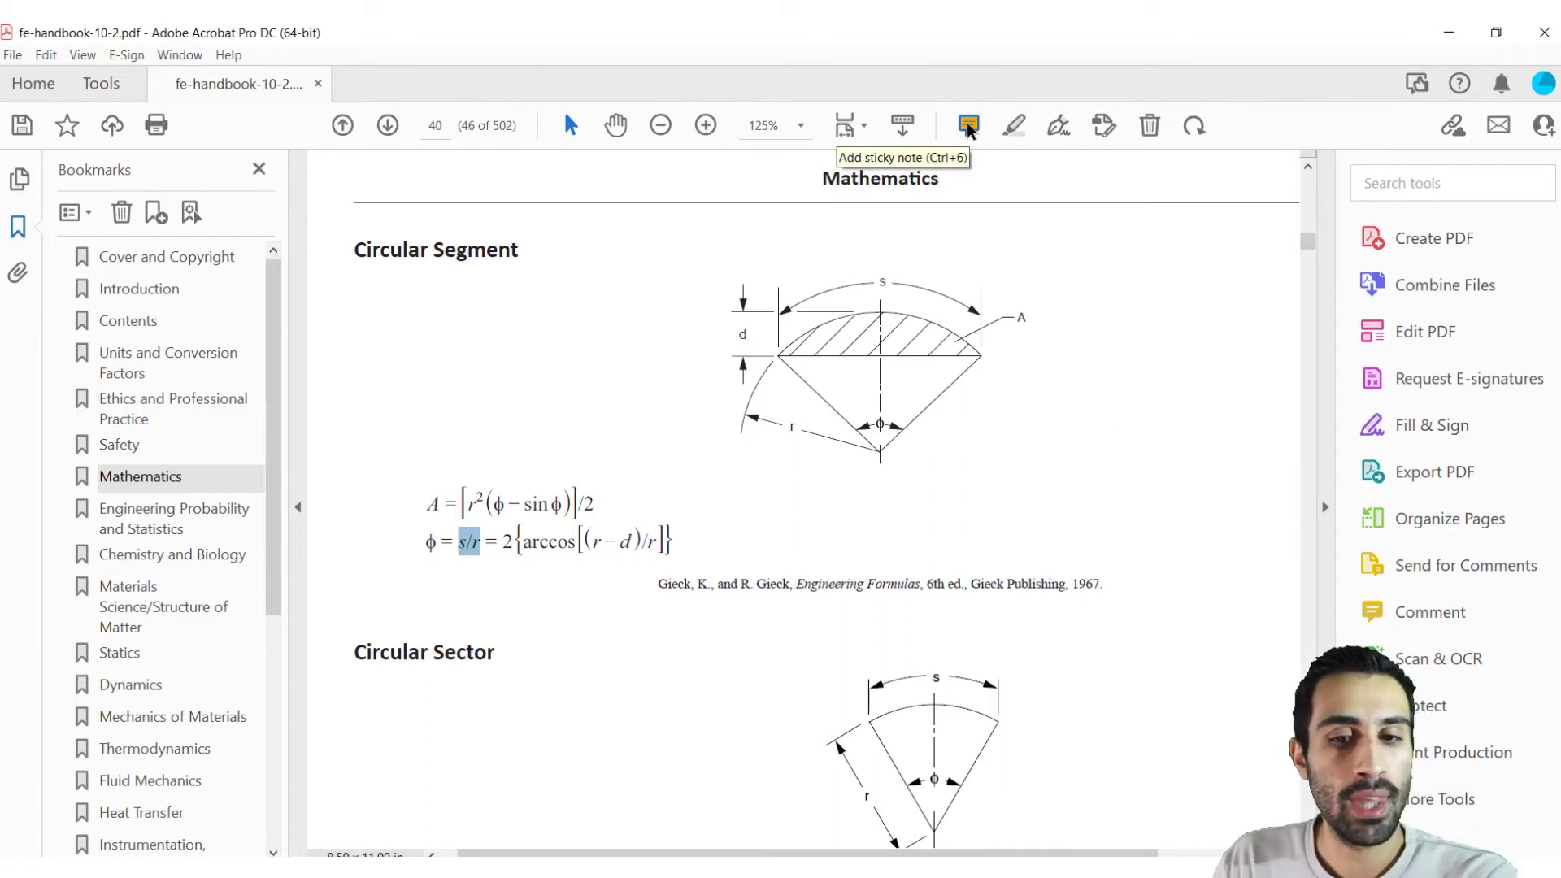
Highlight the s/r term in the φ formula with the Comment tools
left_click(1441, 621)
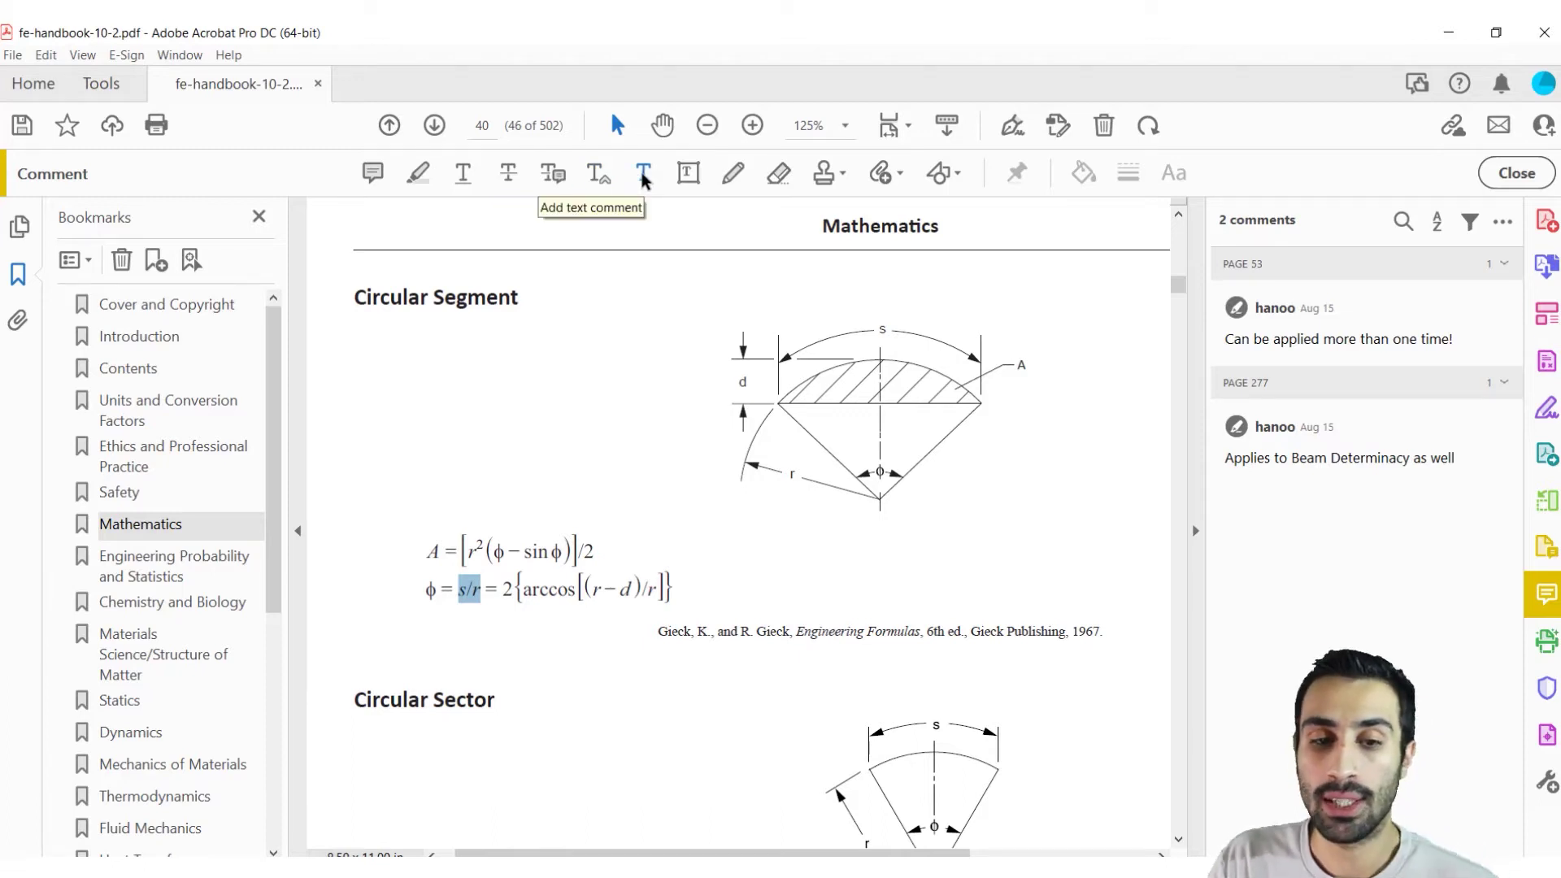
left_click(642, 173)
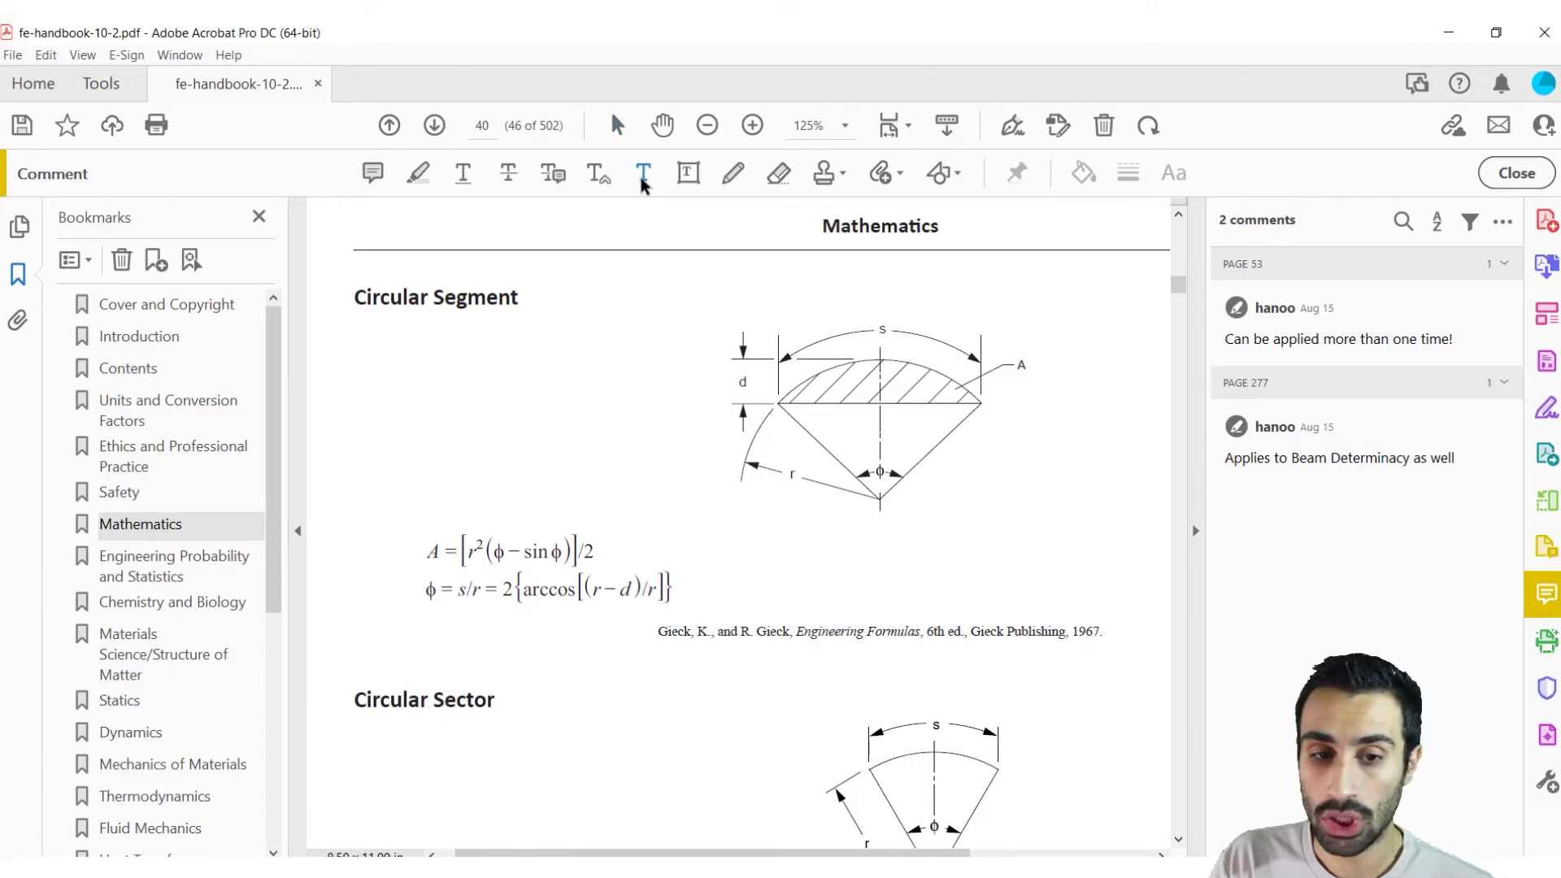
left_click(465, 592)
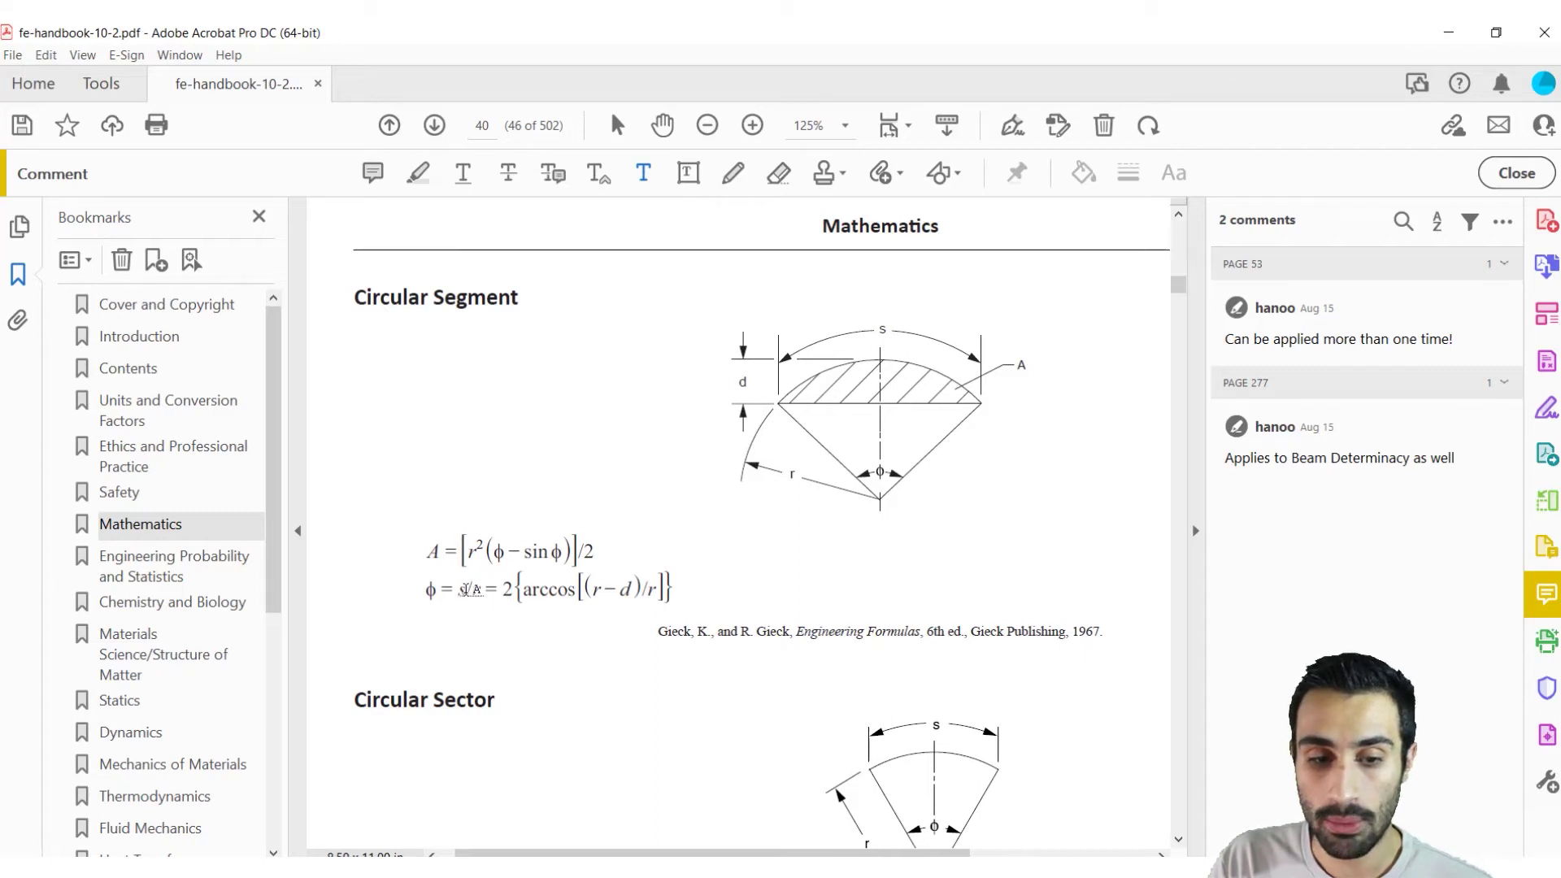
key("Escape")
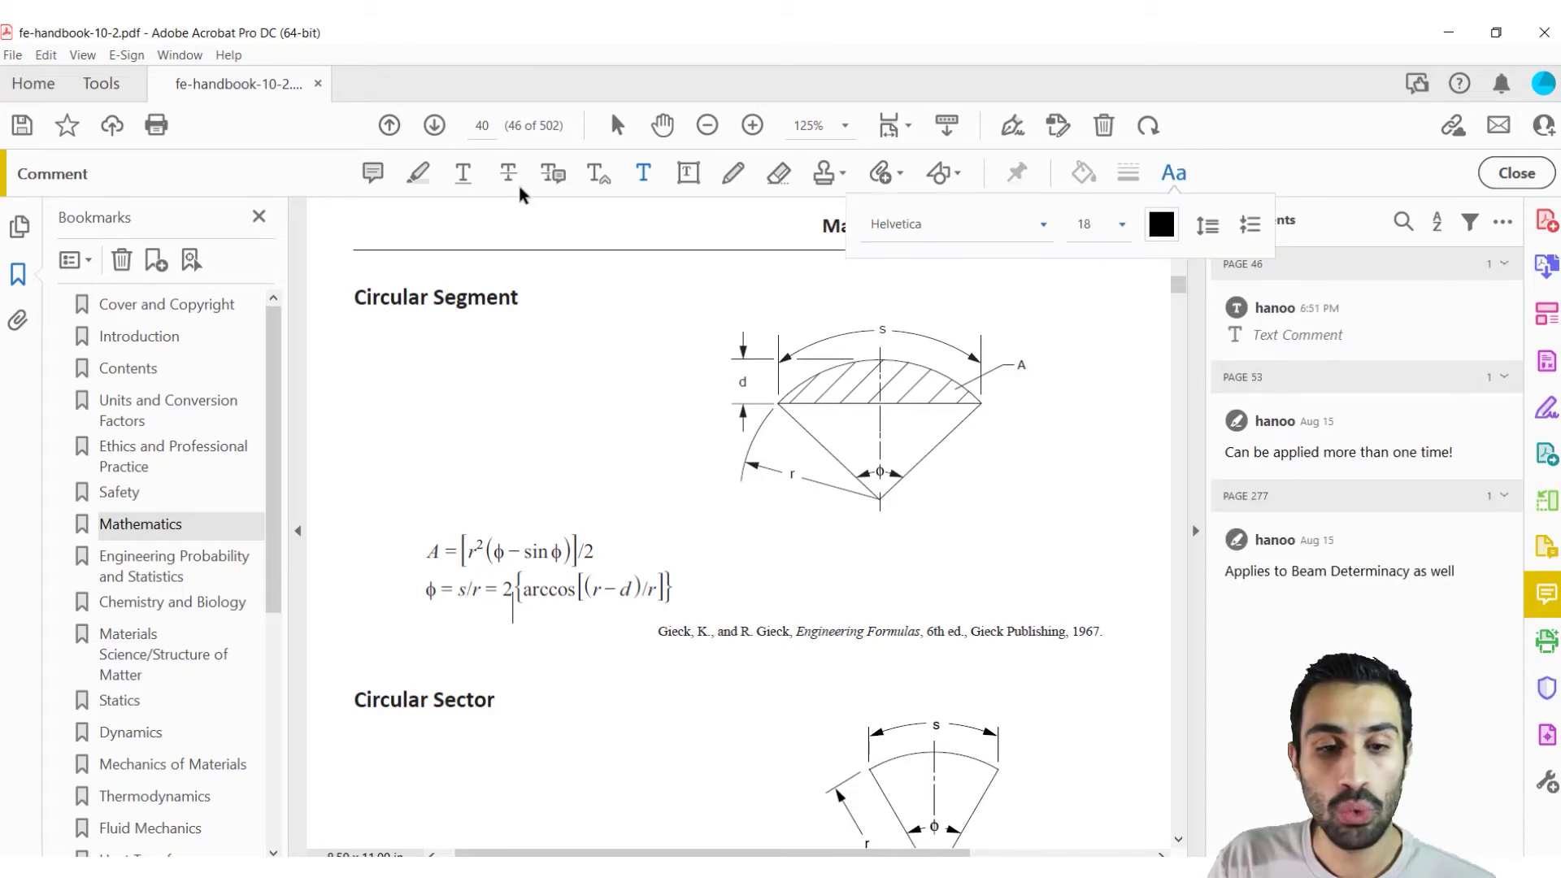
left_click(418, 172)
left_click_drag(457, 592, 483, 591)
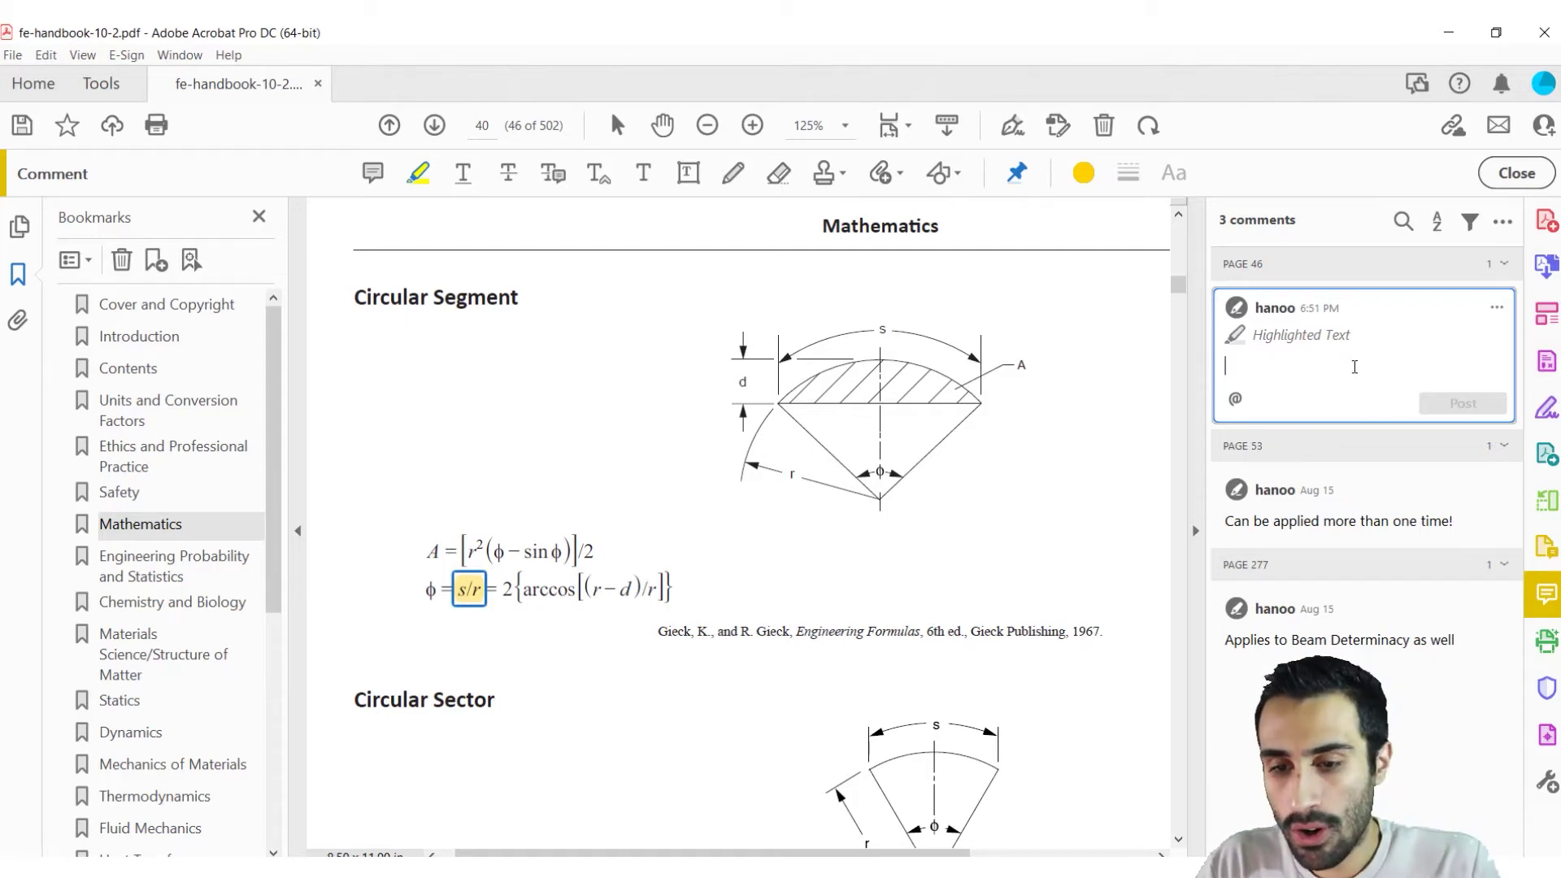
Write the note 's/r output of Radians!' on the s/r highlight
type("S/")
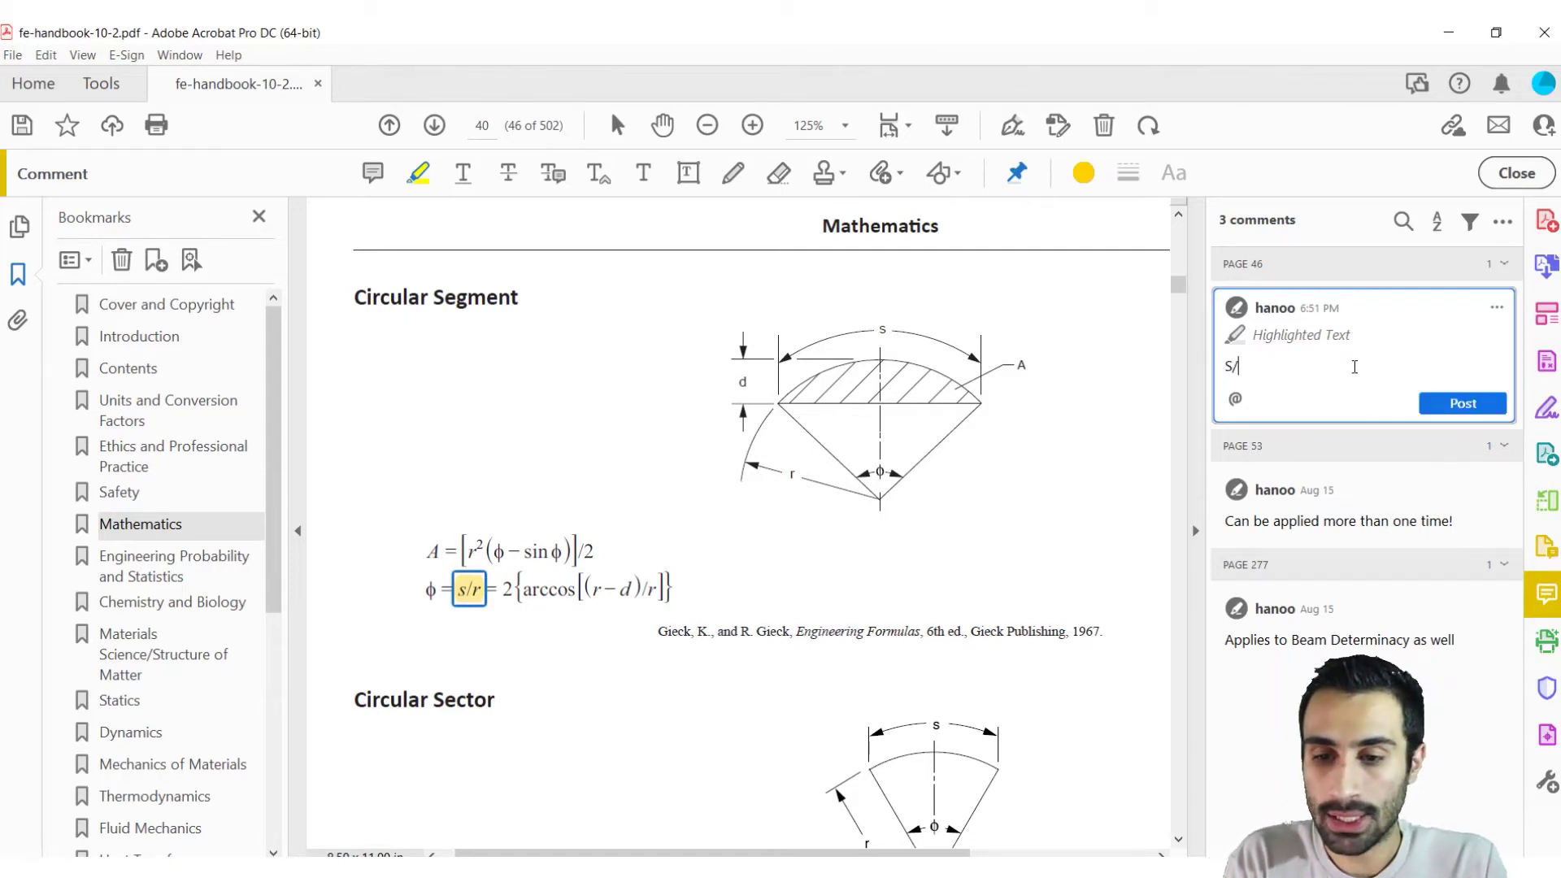
type("r -")
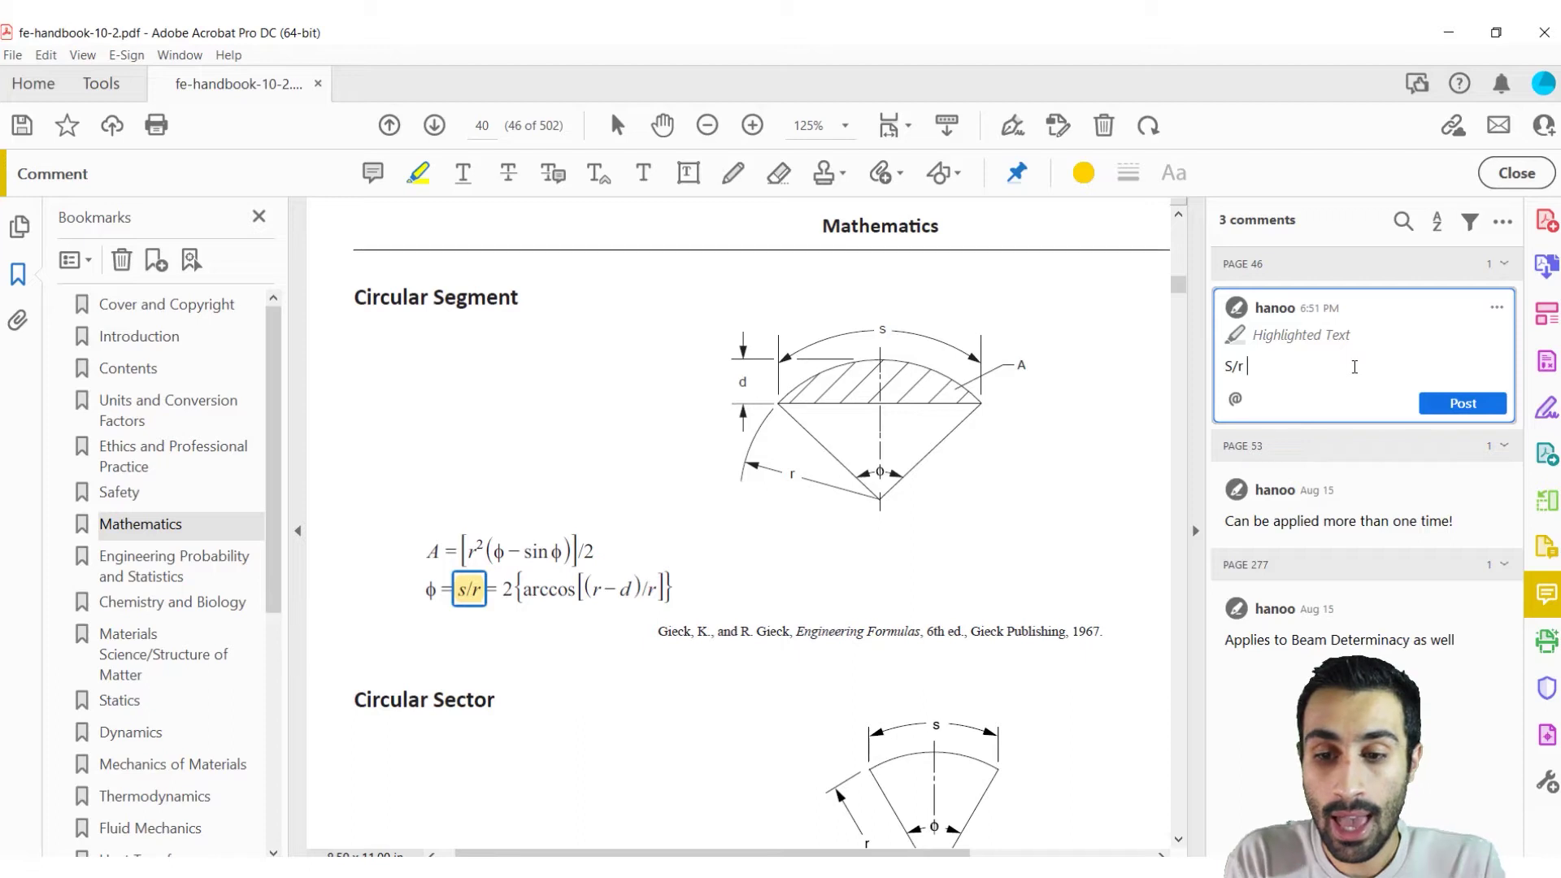
key("BackSpace")
type("output o")
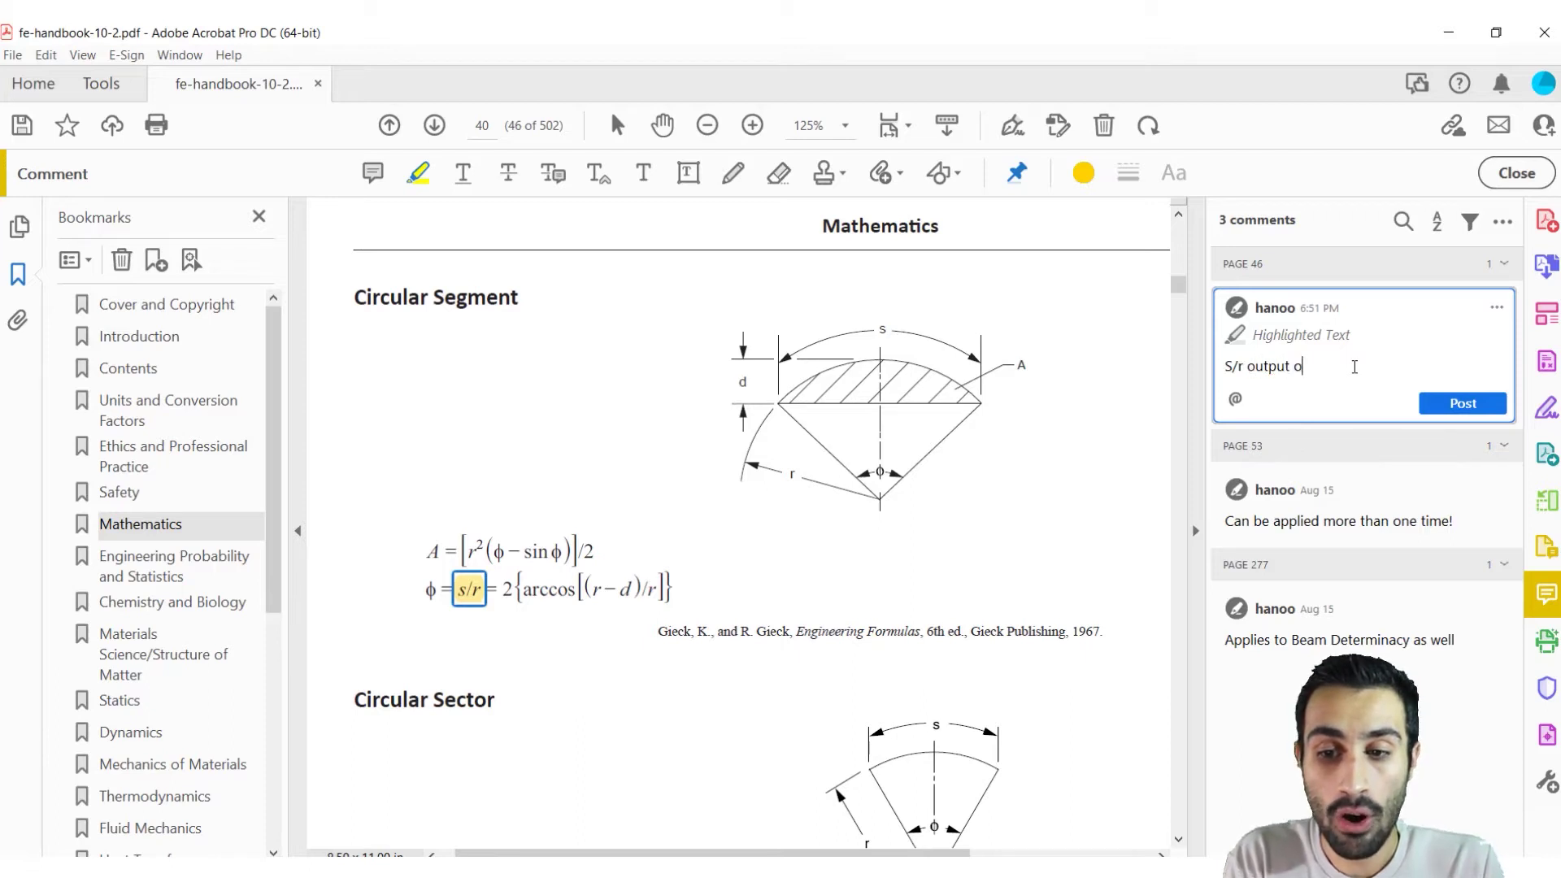
type("f Radians!")
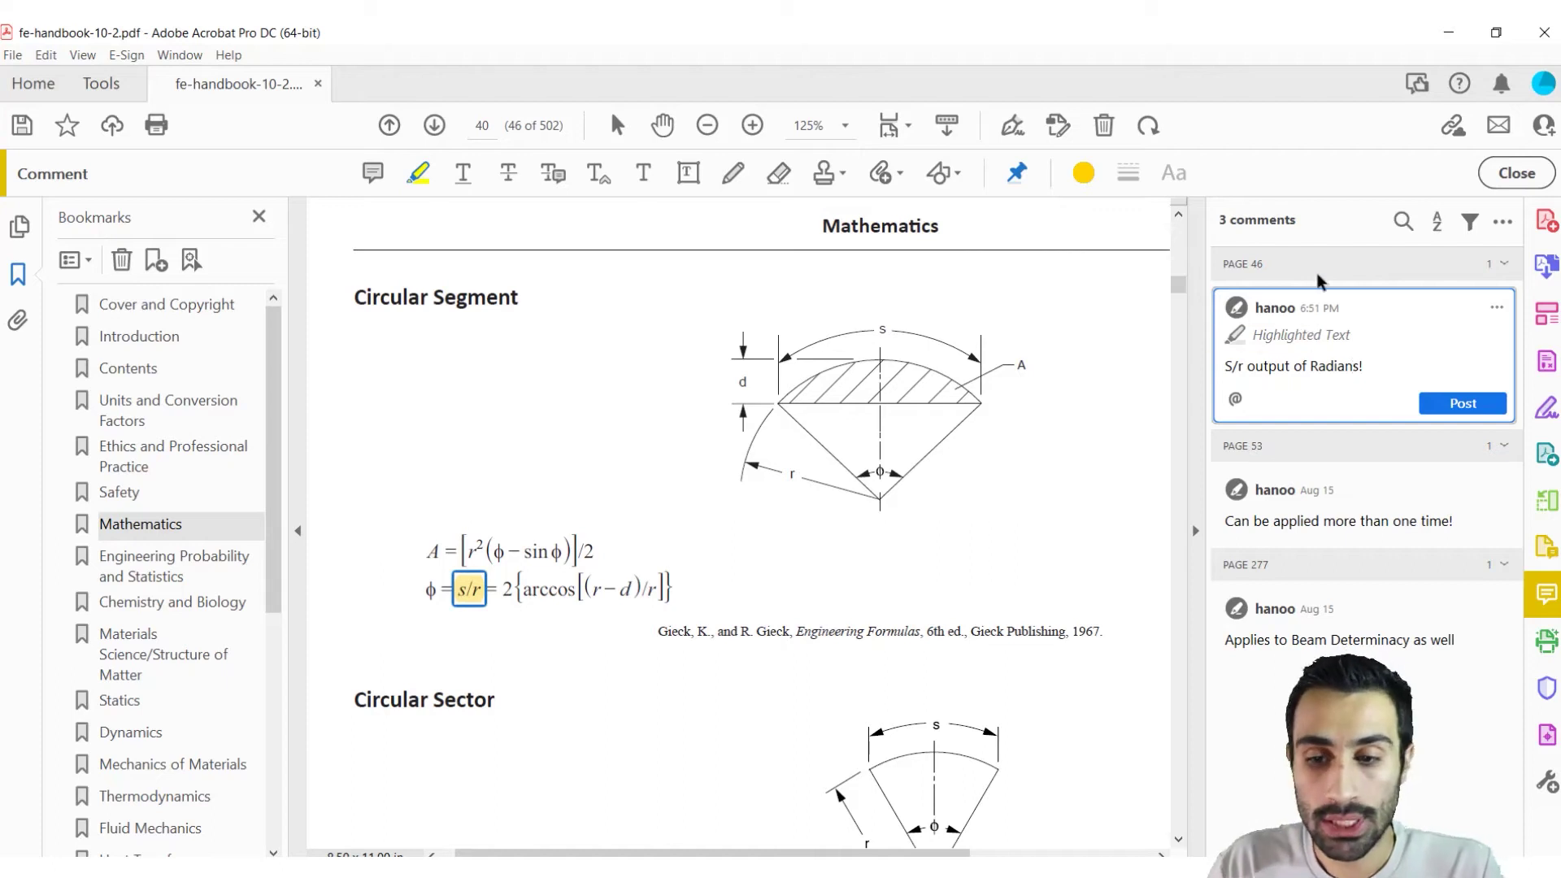
left_click(1231, 366)
key("BackSpace")
type("s")
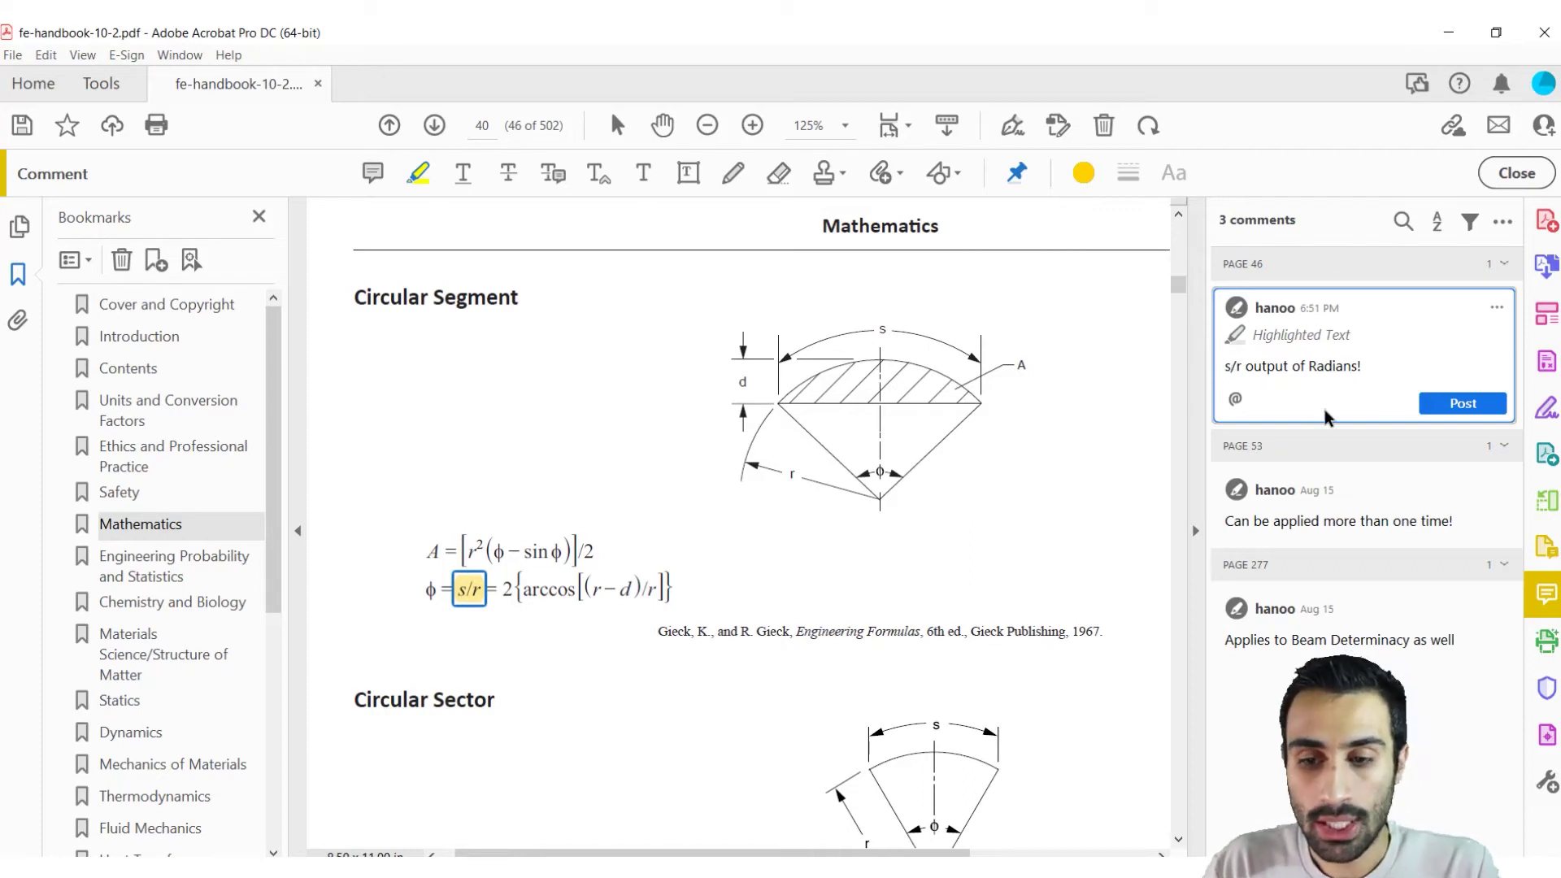
Post the s/r note, return to it from the Comments pane, and save the PDF
left_click(1434, 407)
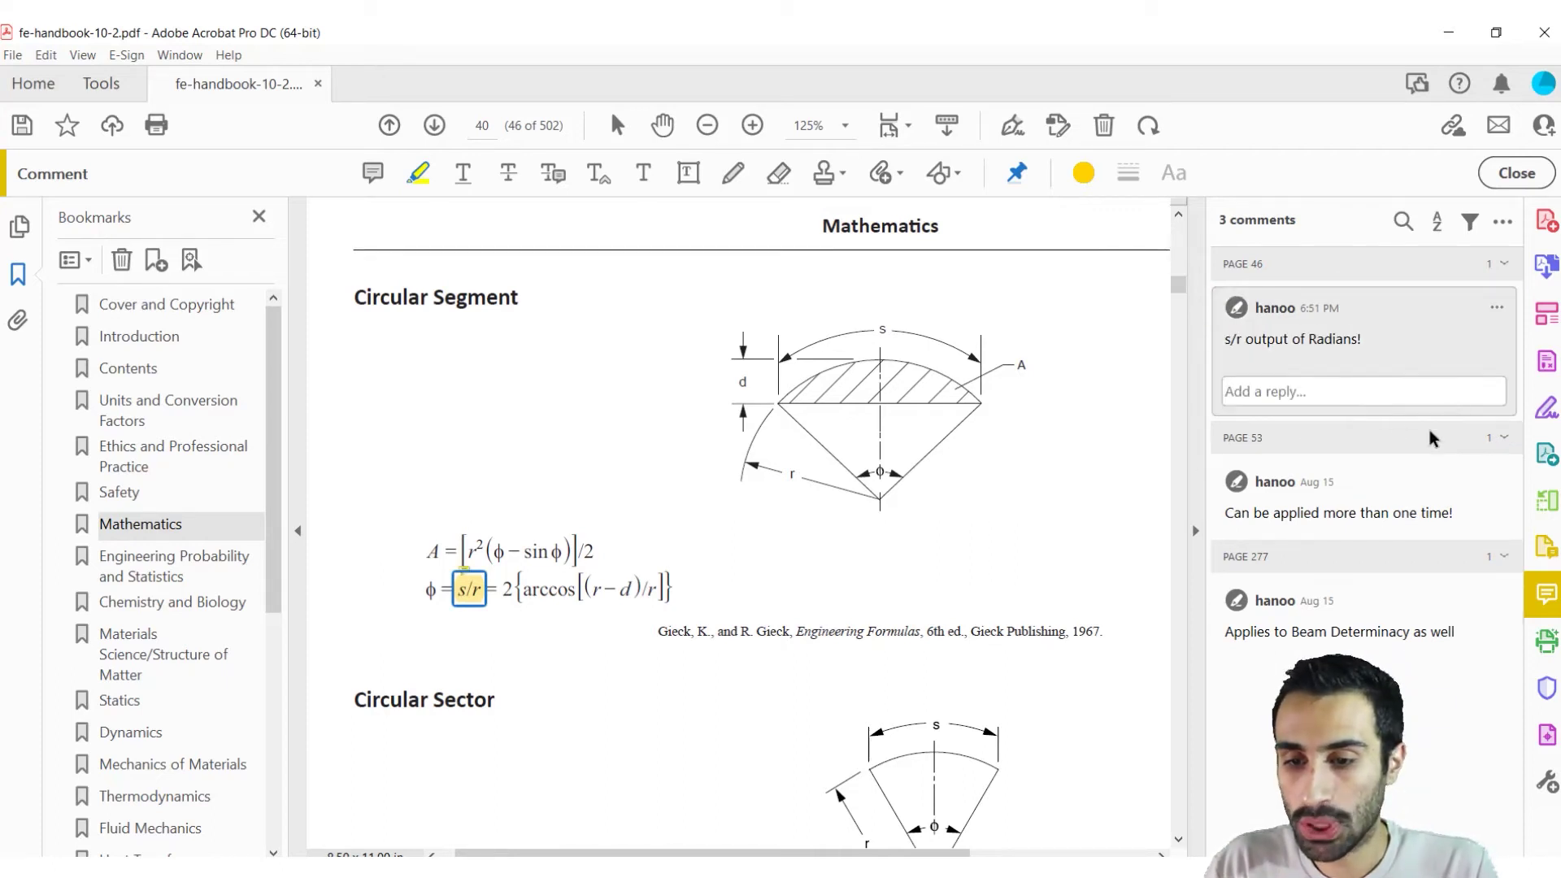
left_click(1394, 482)
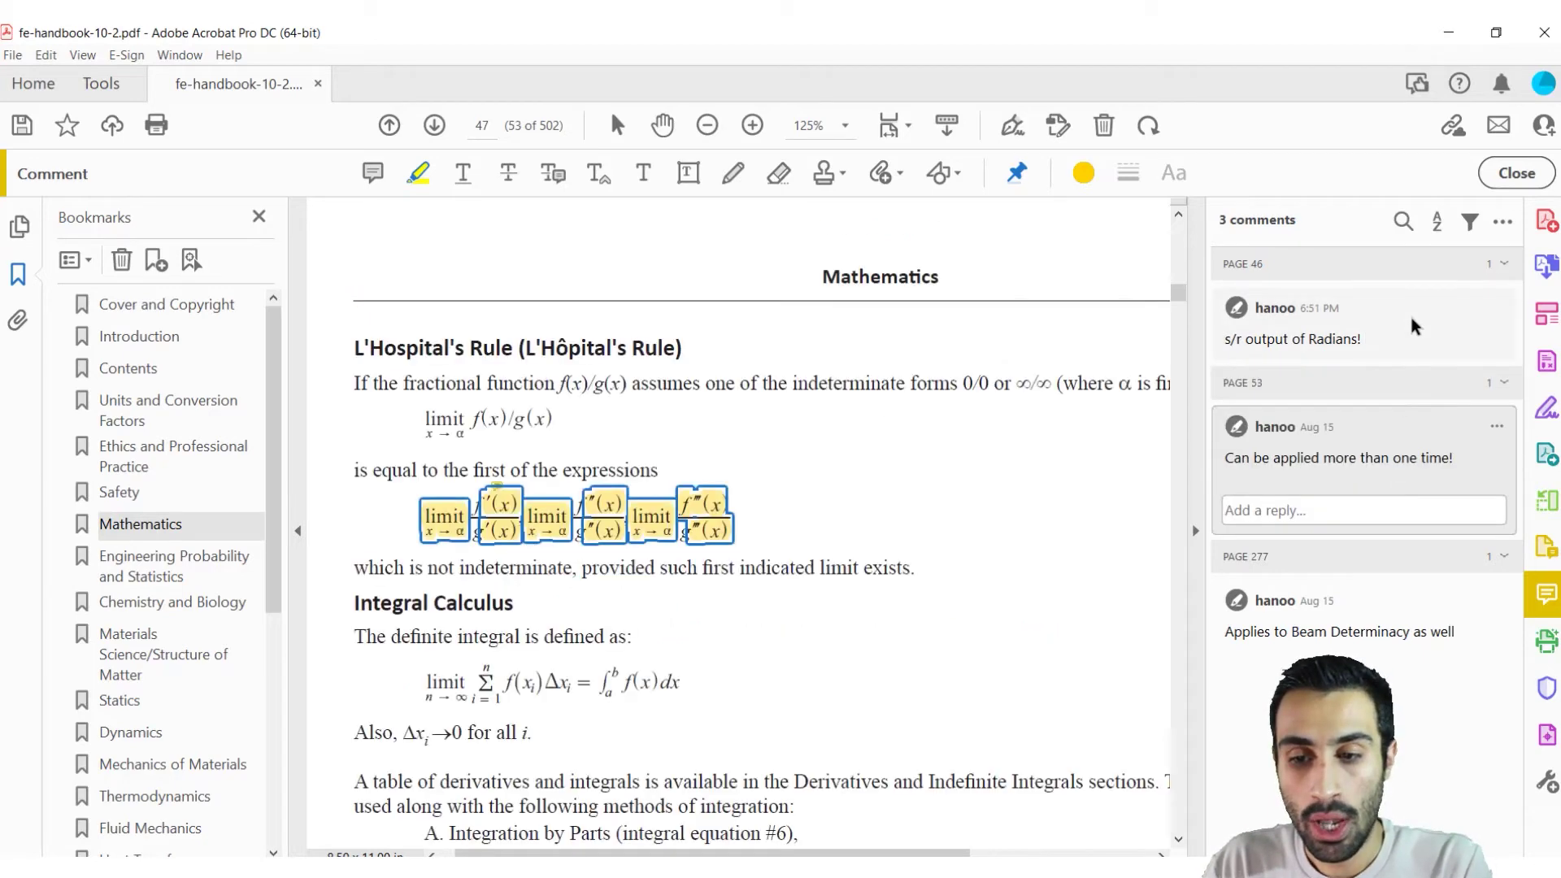
left_click(1403, 313)
left_click(22, 125)
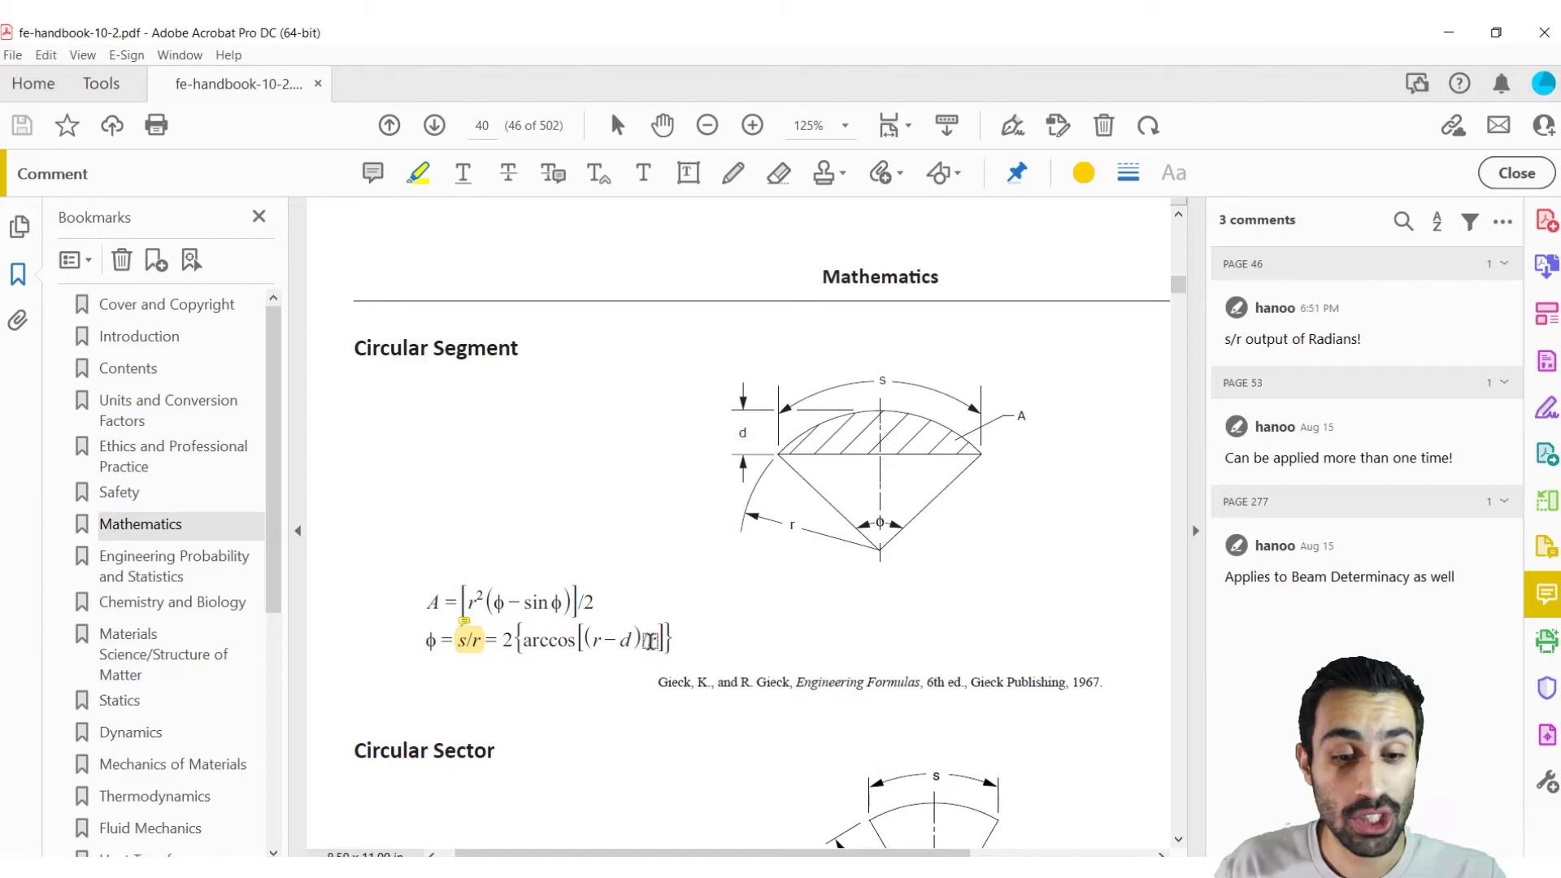
Highlight arccos in the φ formula and post the comment 'Output of Degrees!'
left_click_drag(504, 643, 545, 639)
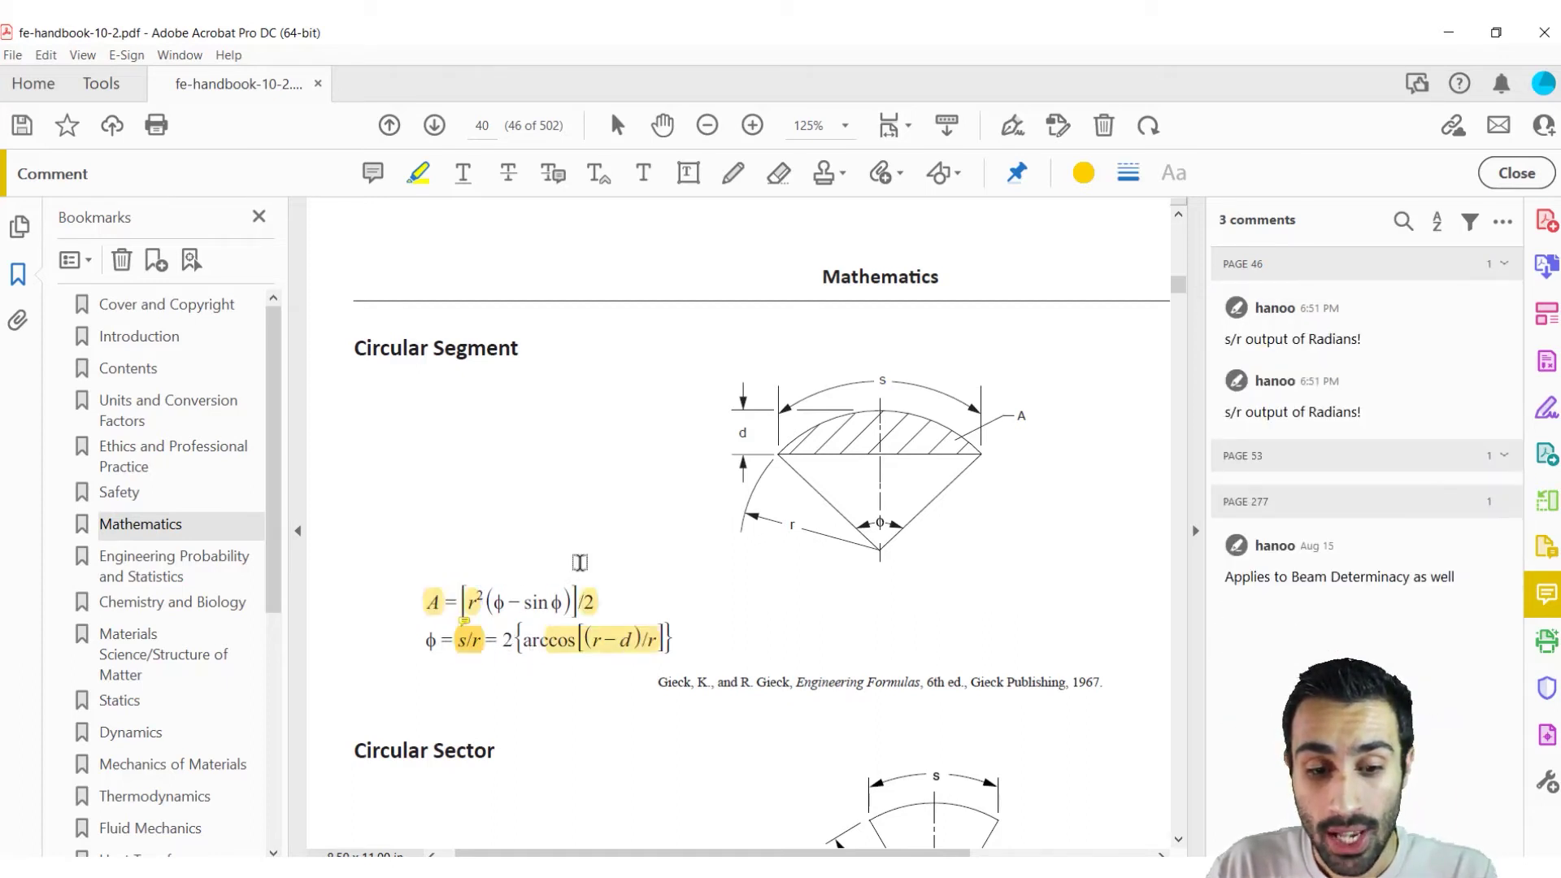
key("ctrl+z")
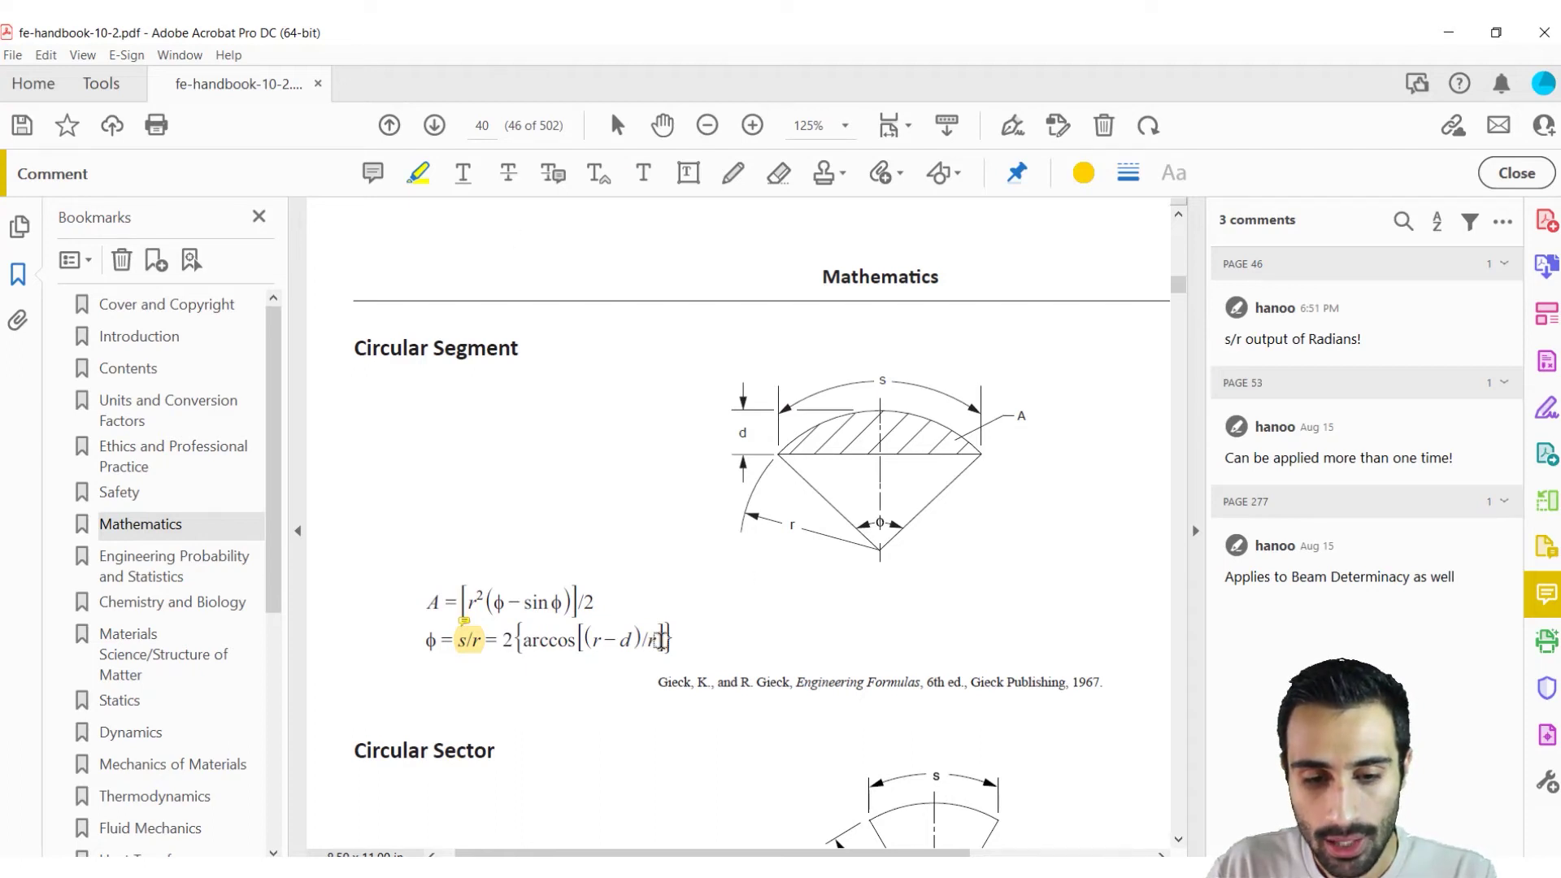
left_click_drag(521, 640, 577, 642)
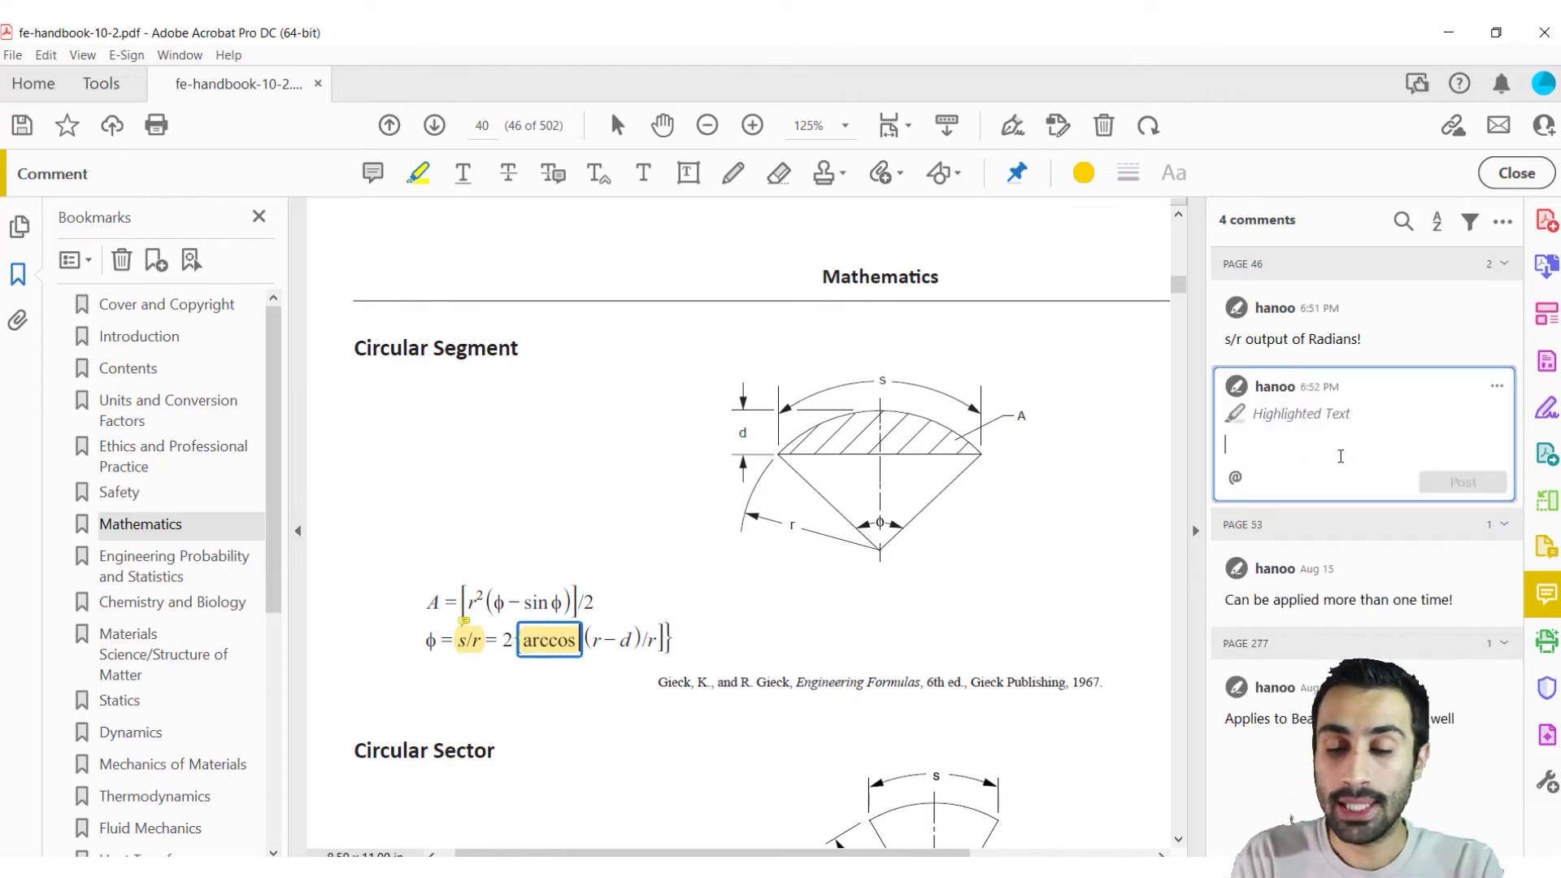
type("Output")
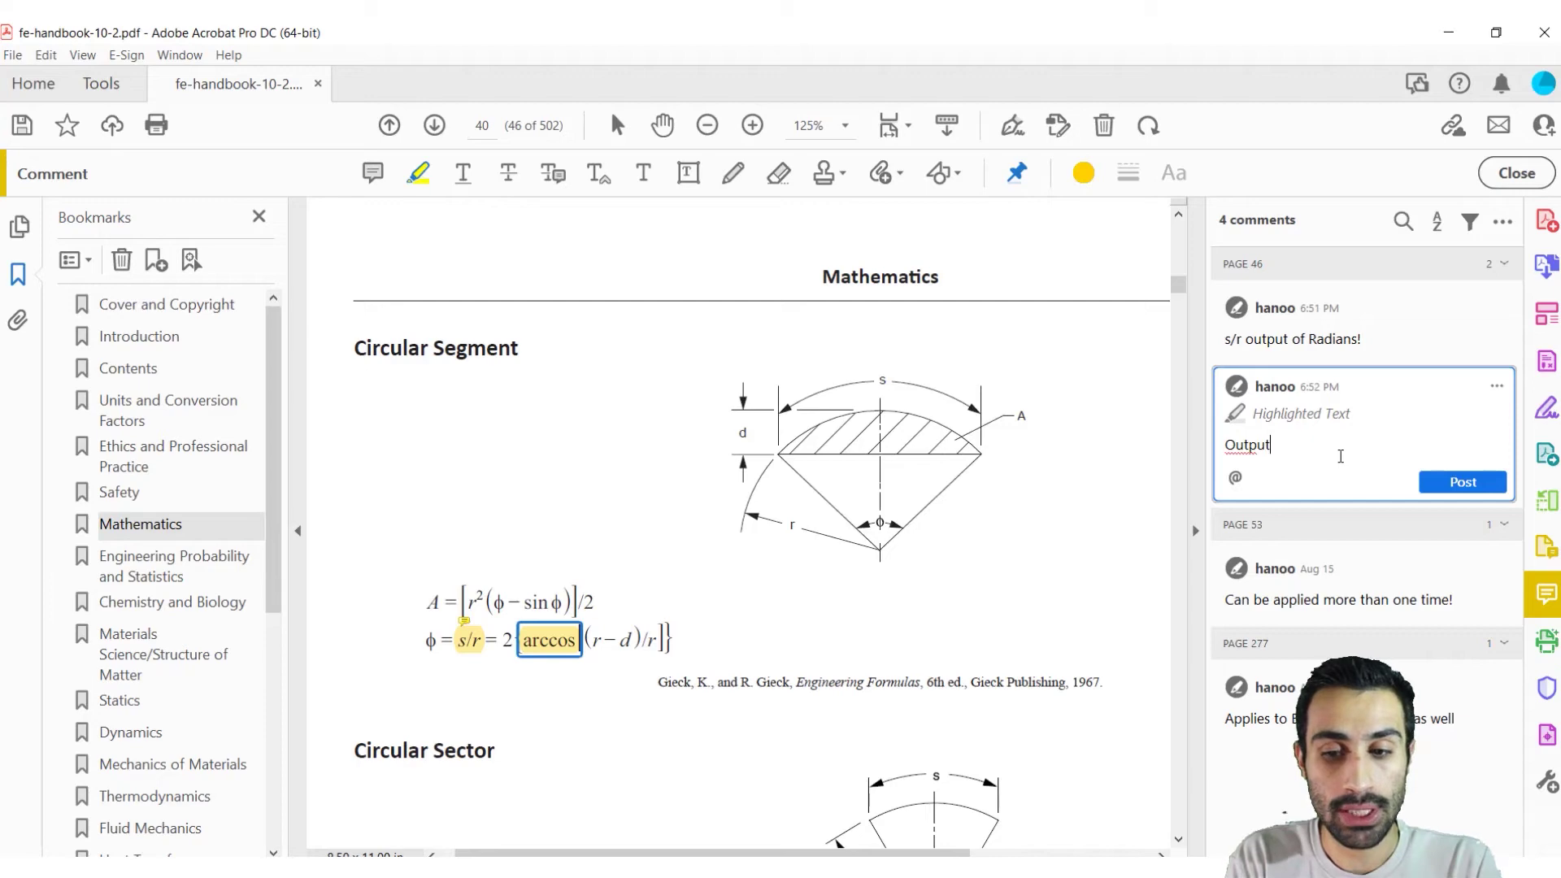
type(" of Degrees!")
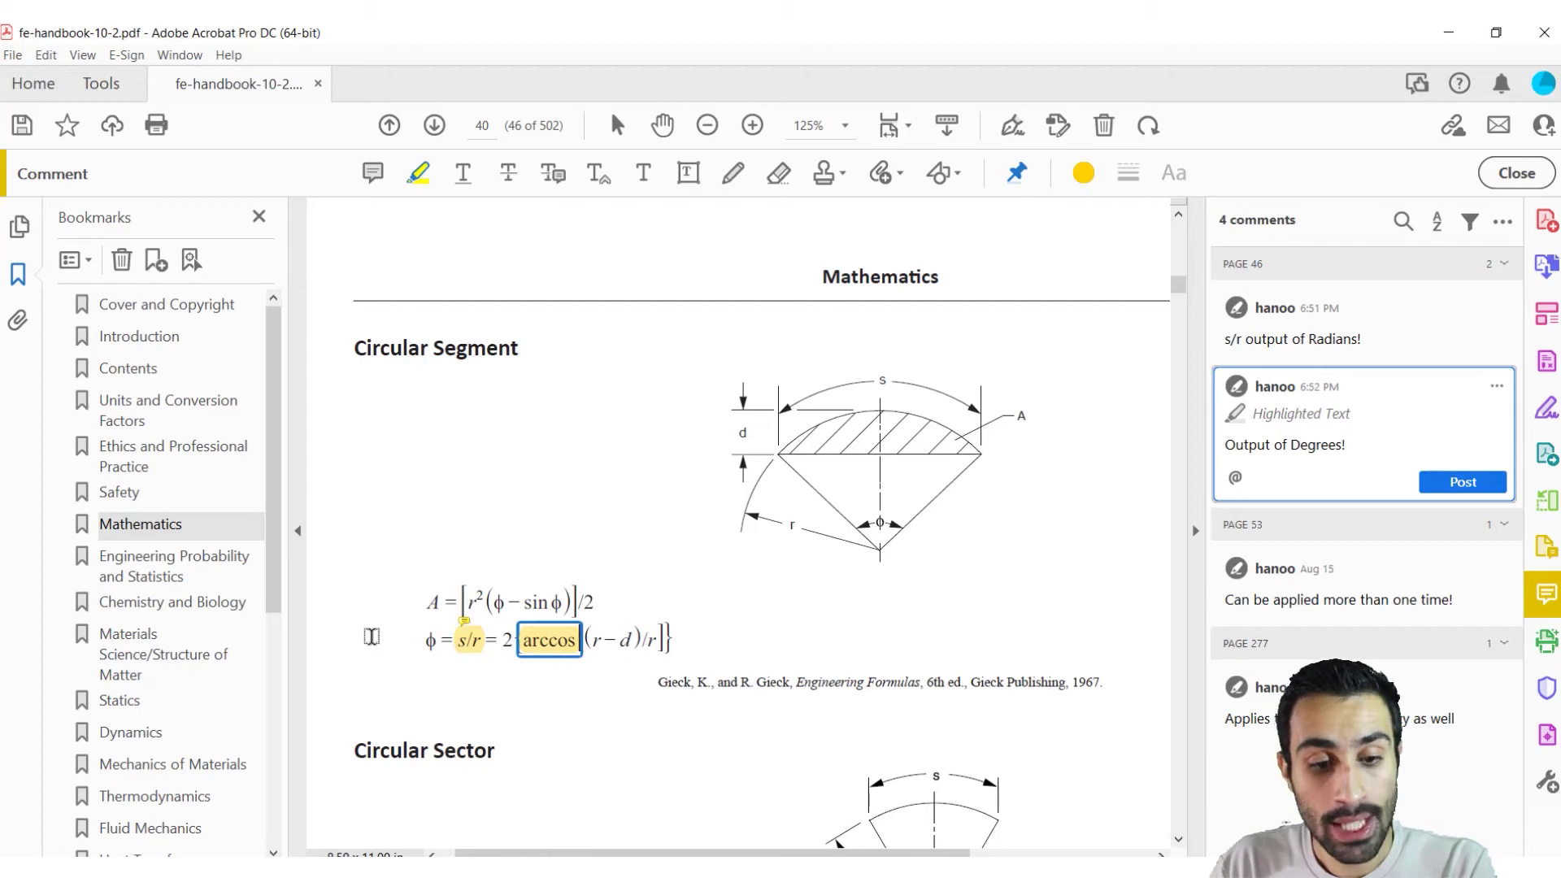
left_click(1464, 486)
left_click(1411, 348)
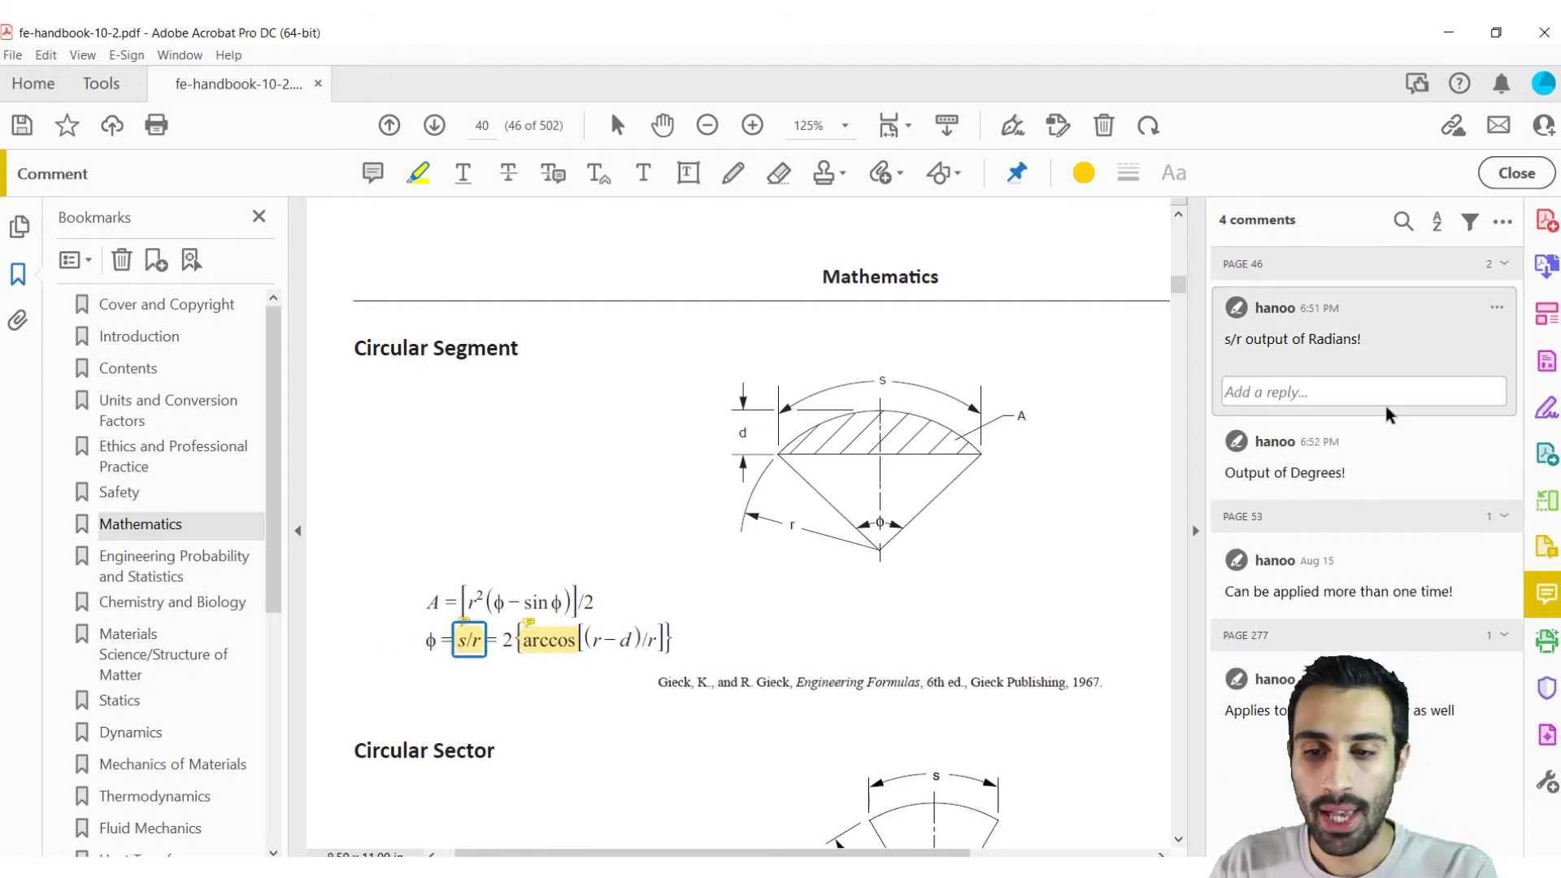
Highlight φ in (φ − sin φ) and post 'Angle must be in radians! Make sure you're in Radian mode!!'
left_click(1402, 454)
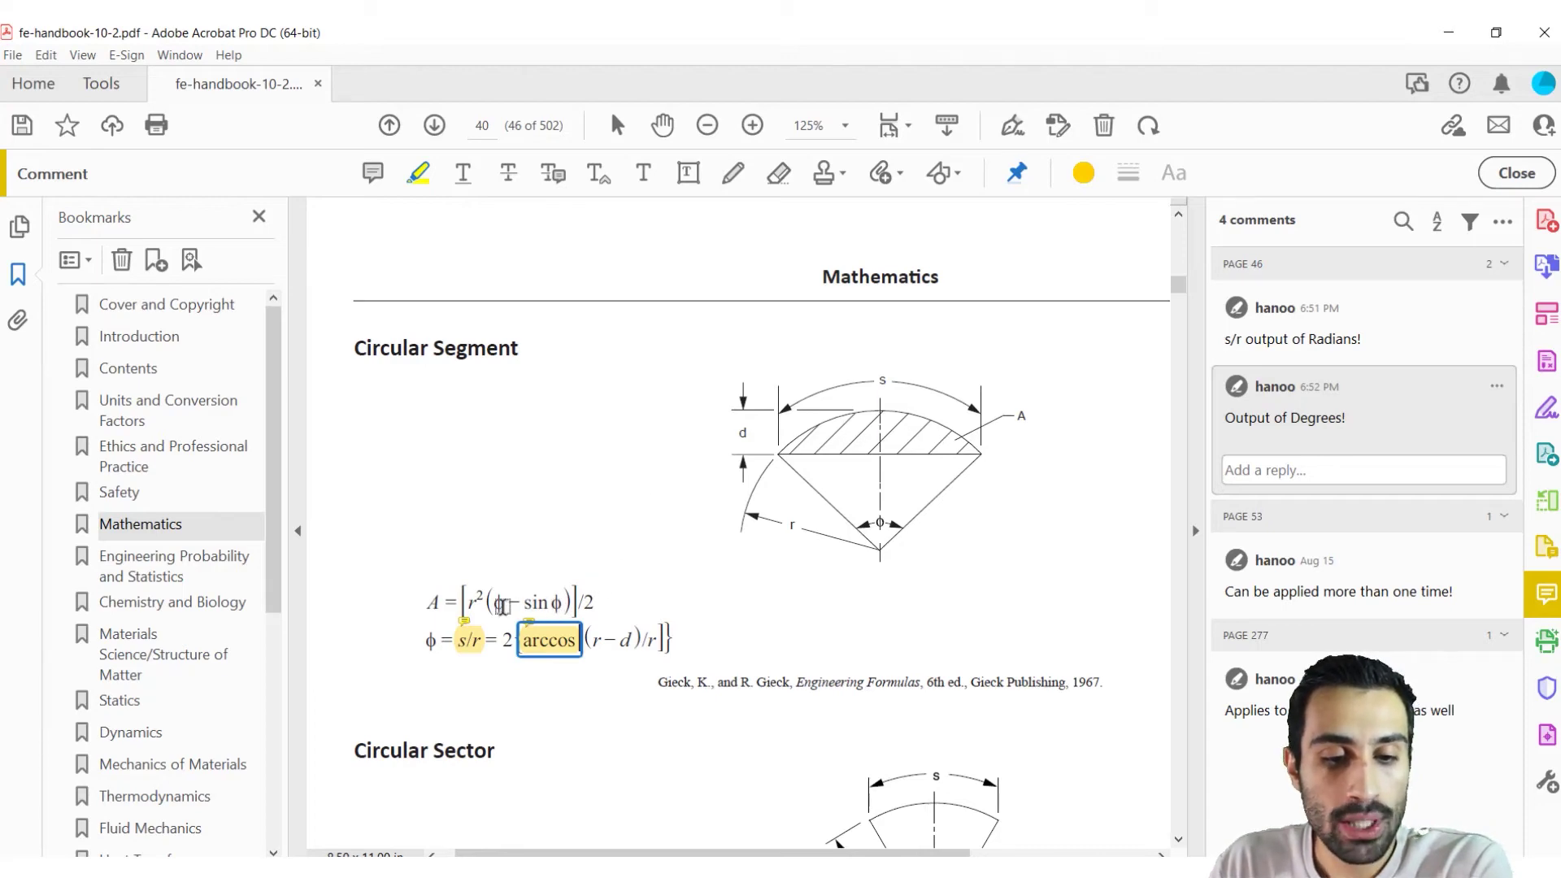
left_click_drag(490, 604, 499, 603)
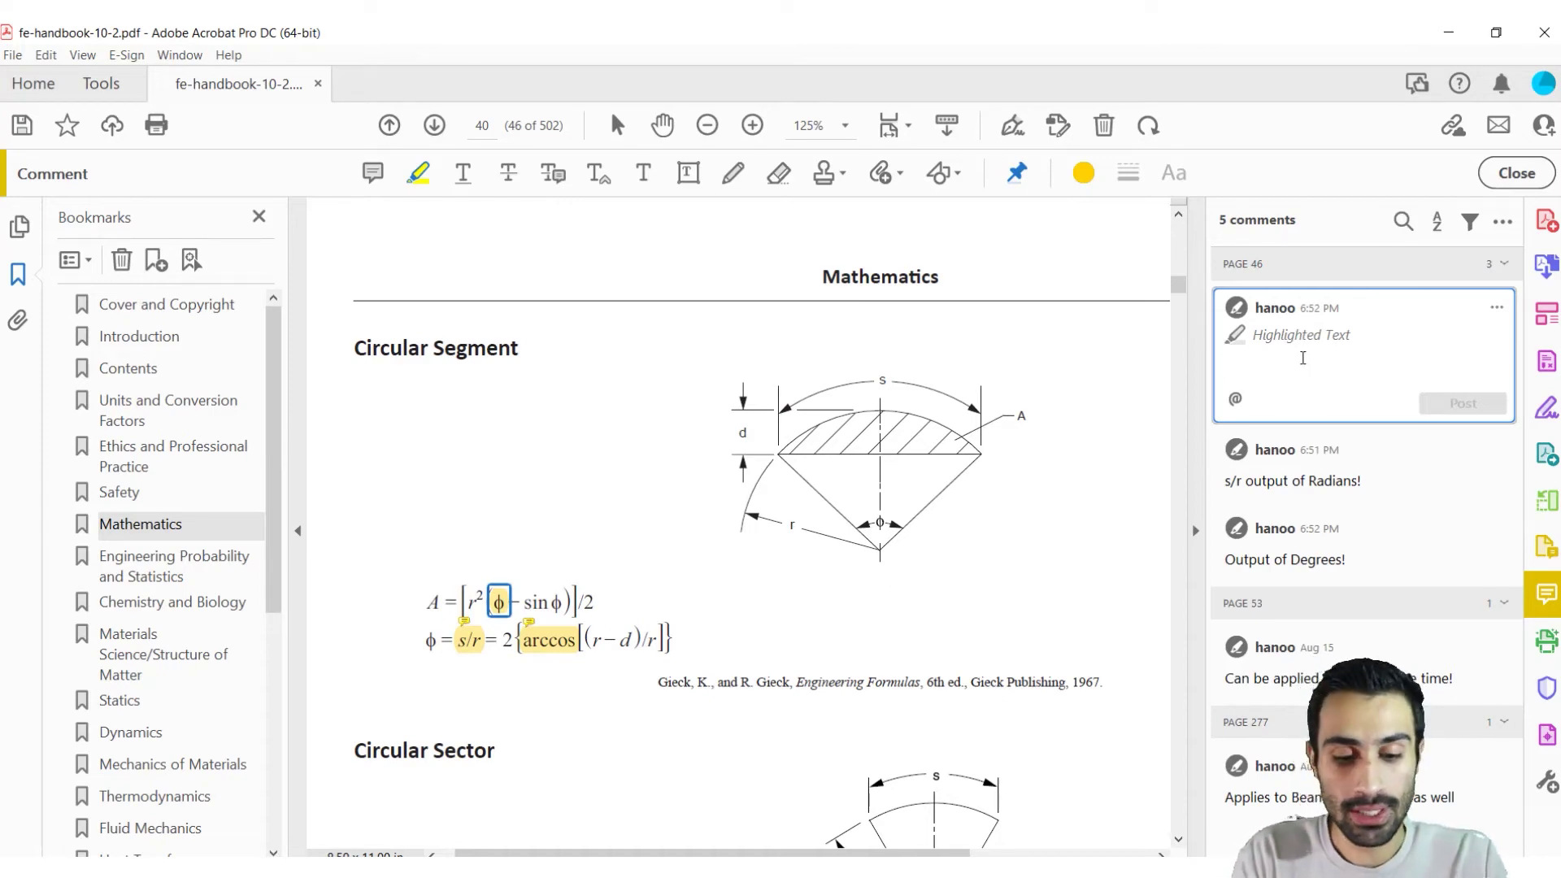
type("Ang ")
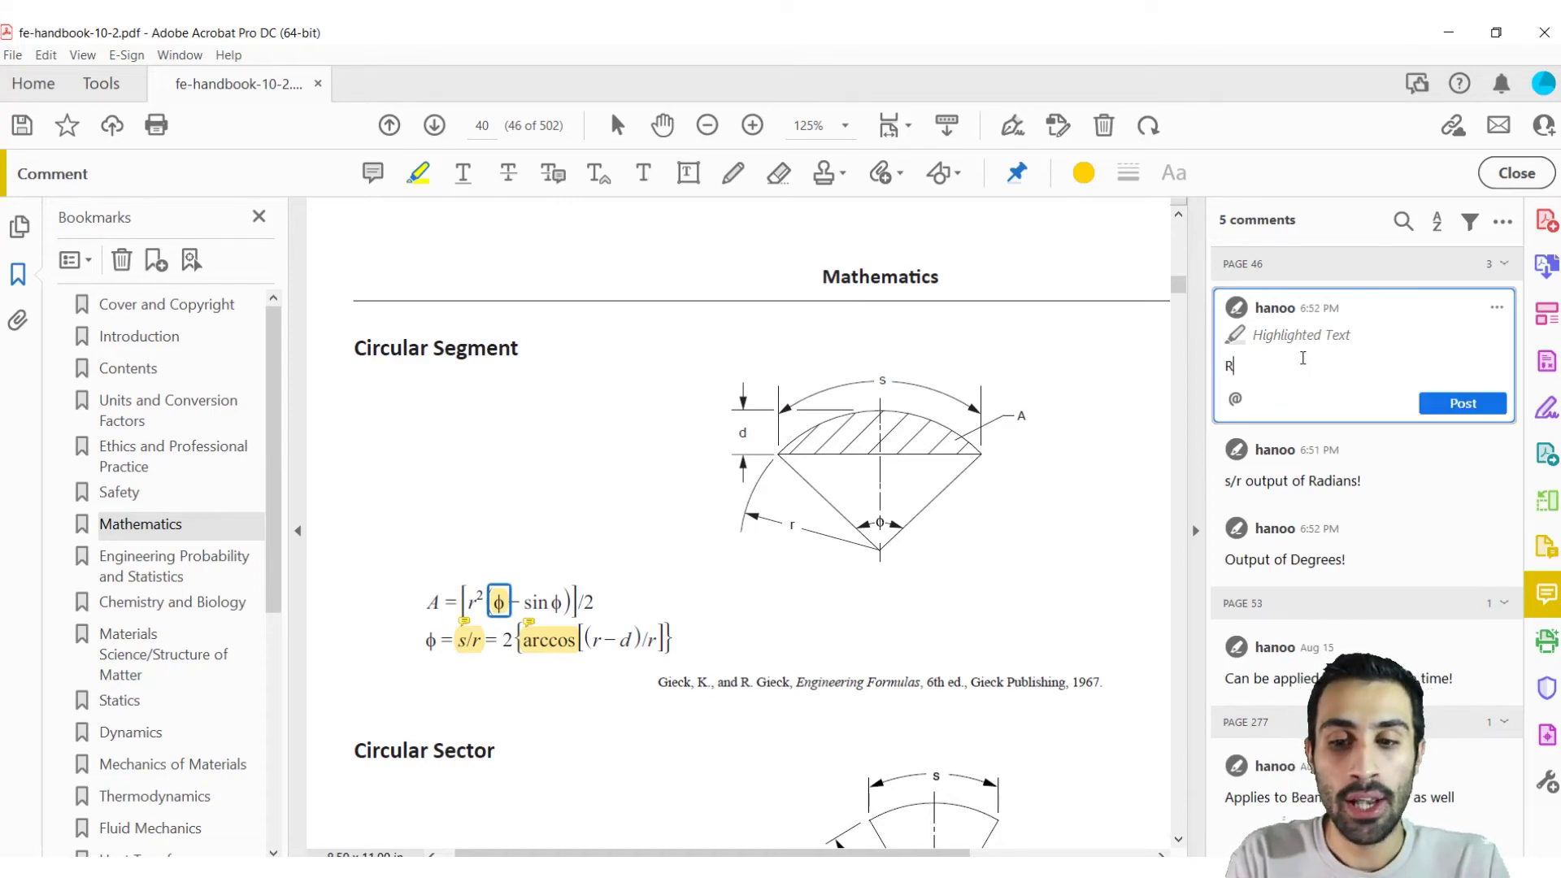
type("le m")
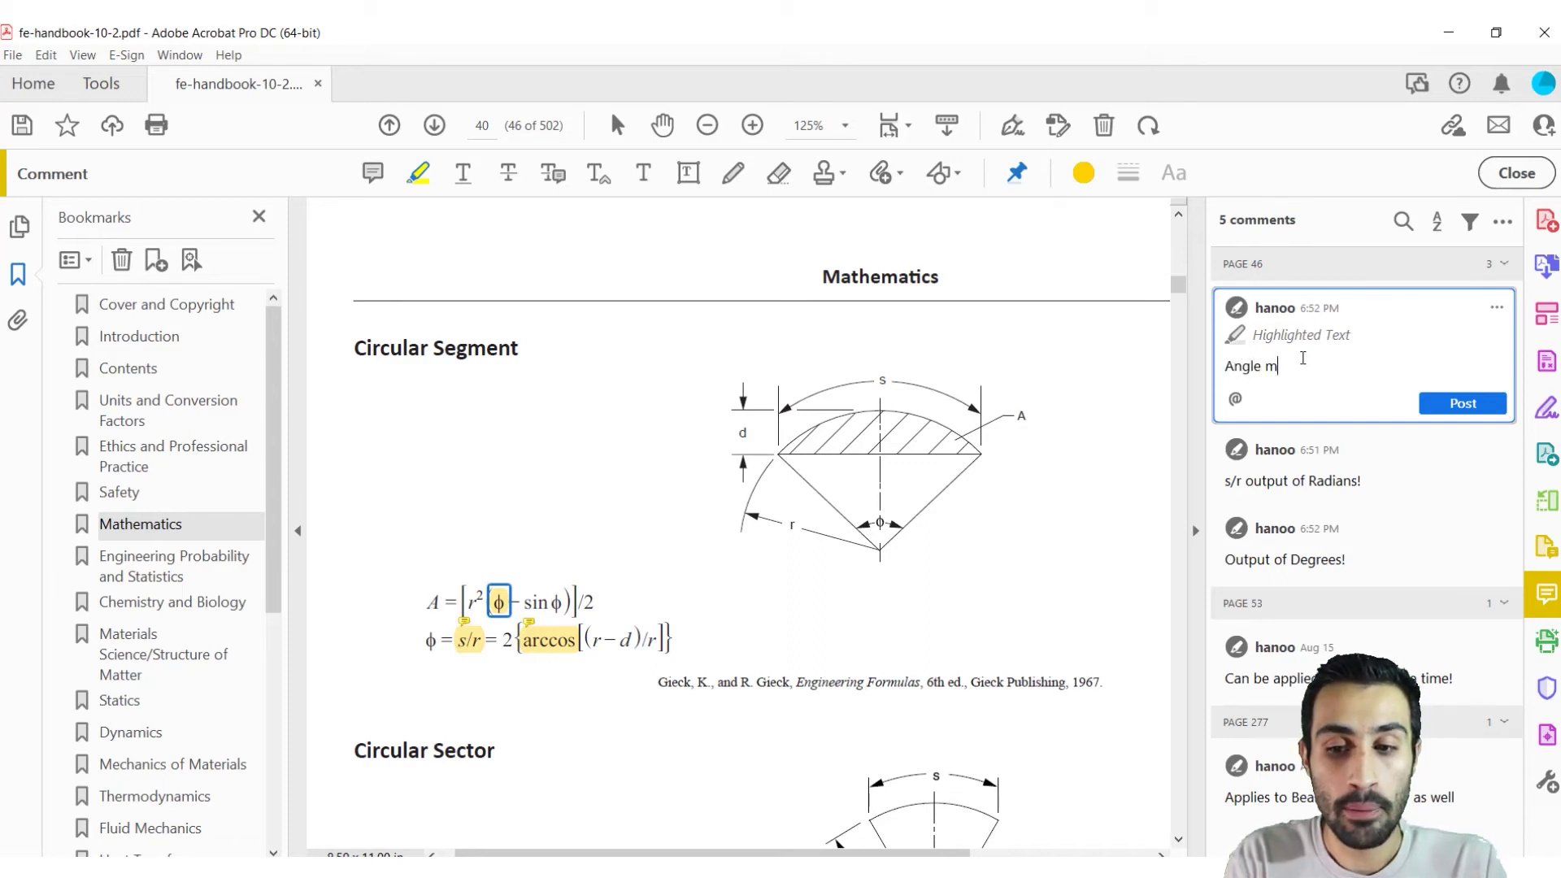
type("ust be in radians!")
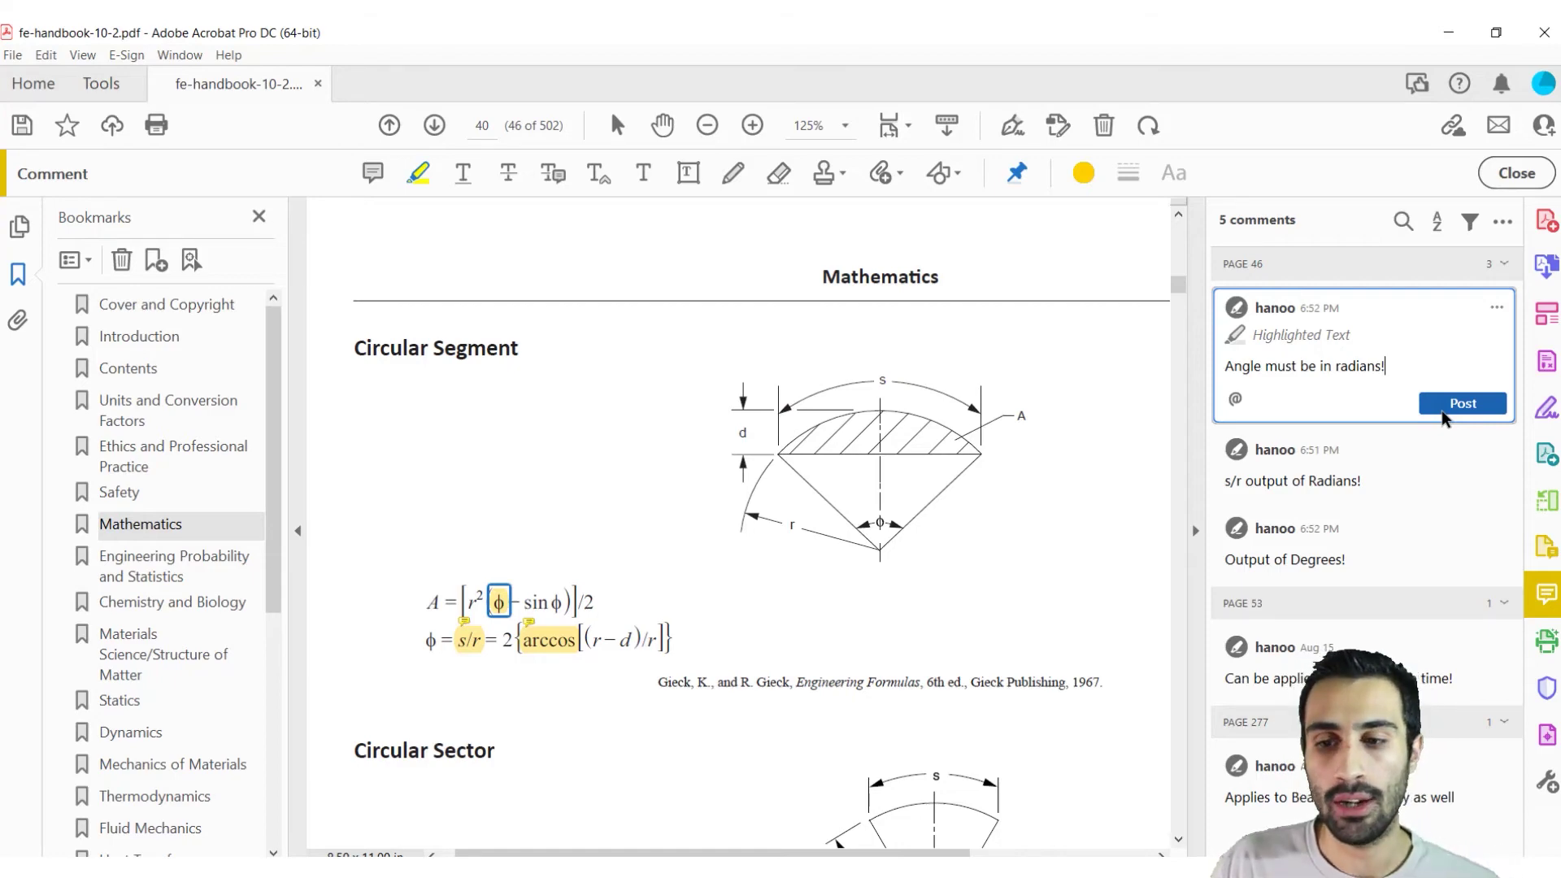
type("M")
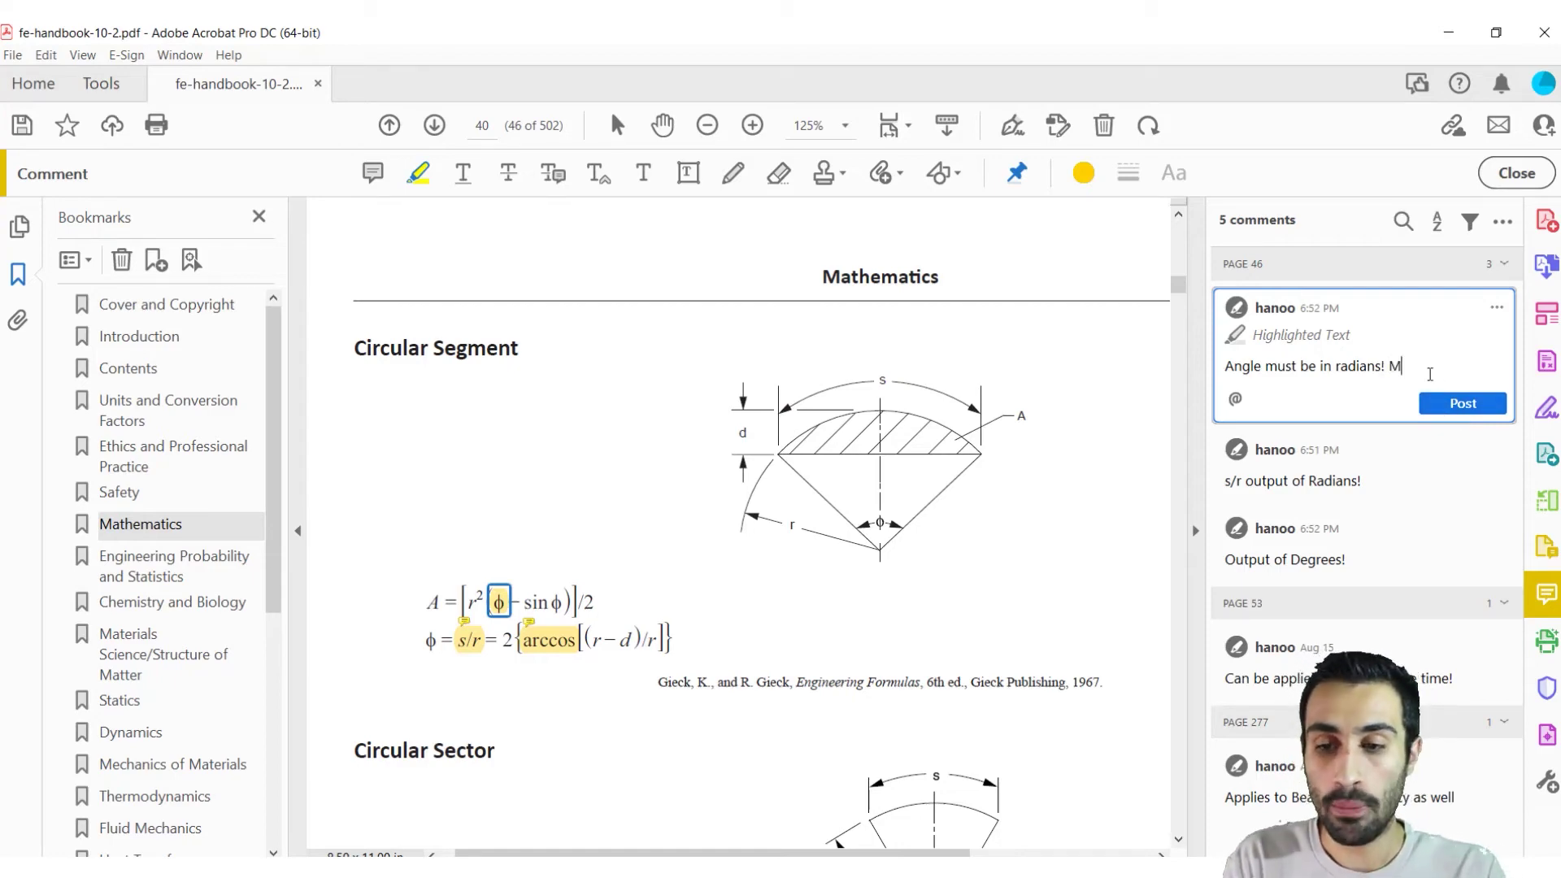
type("ake sure ")
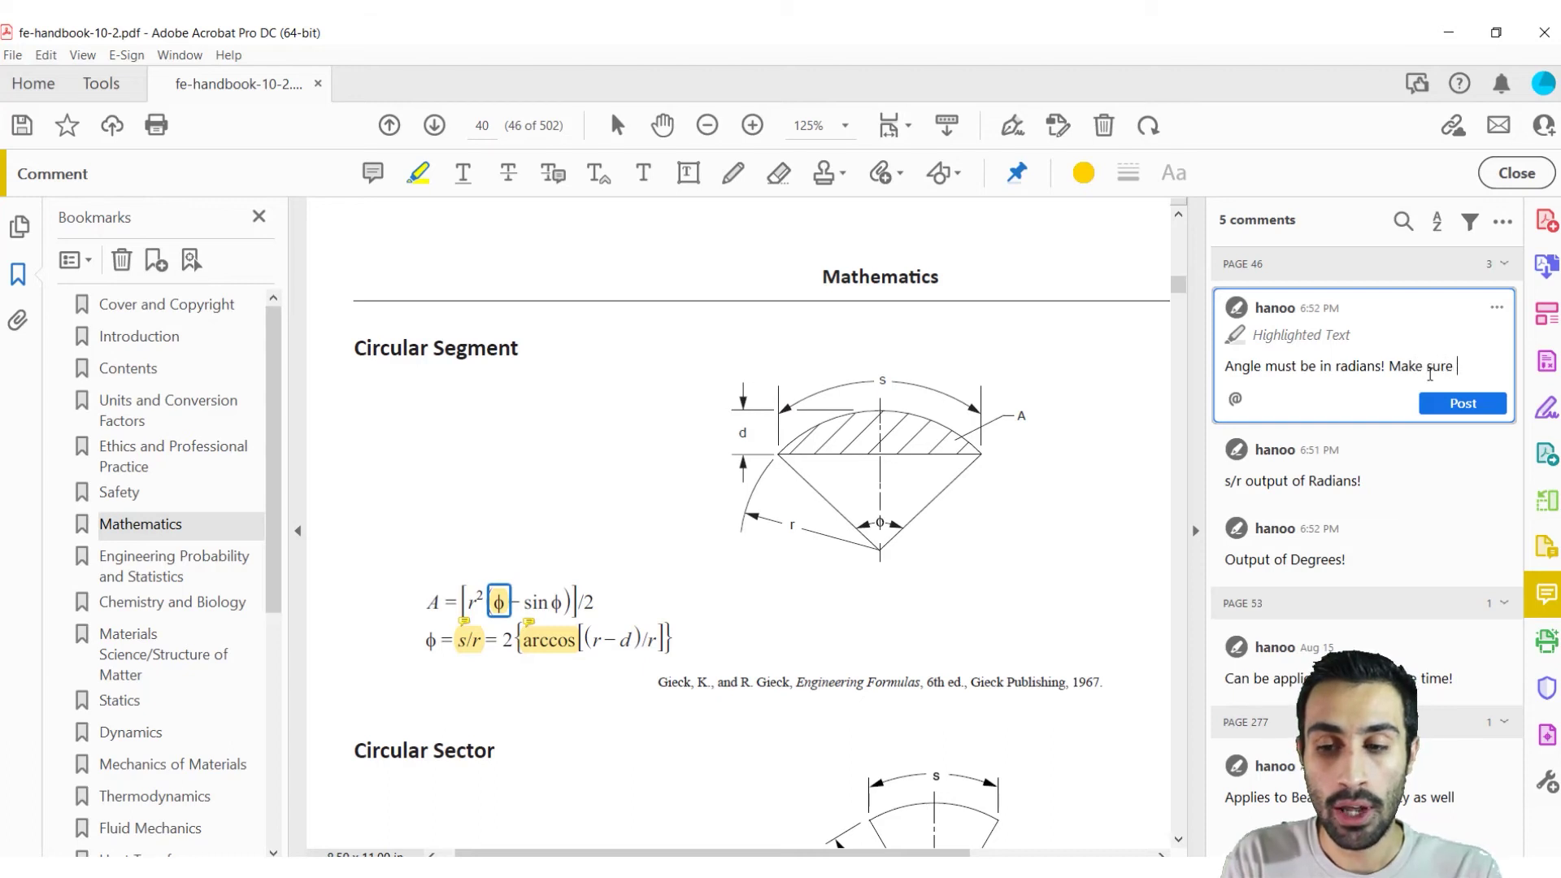
type("you're in ")
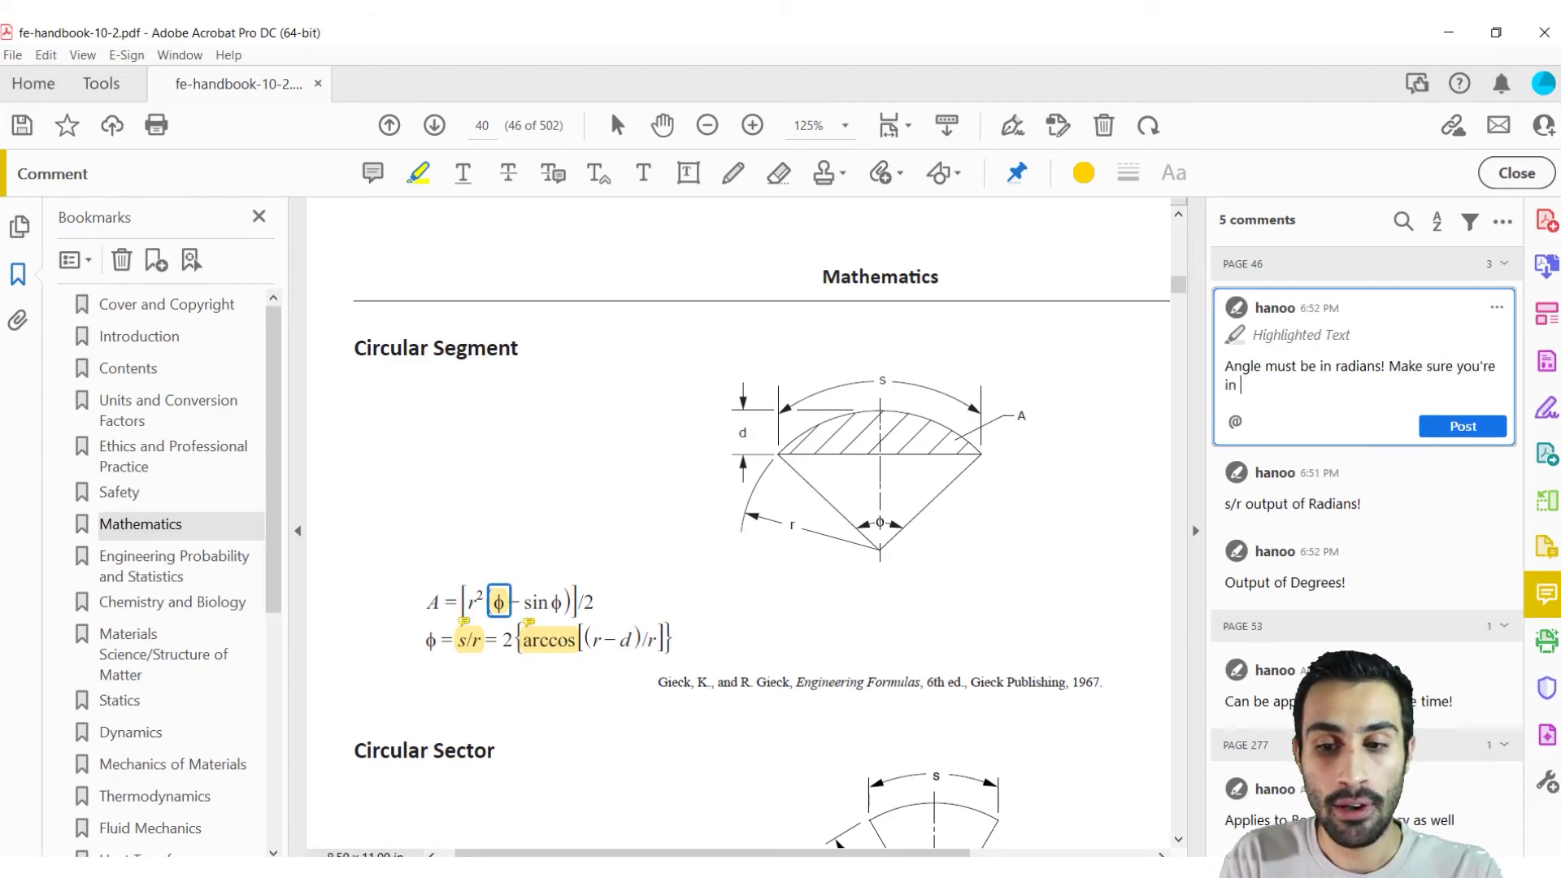
type("Radian mode!!")
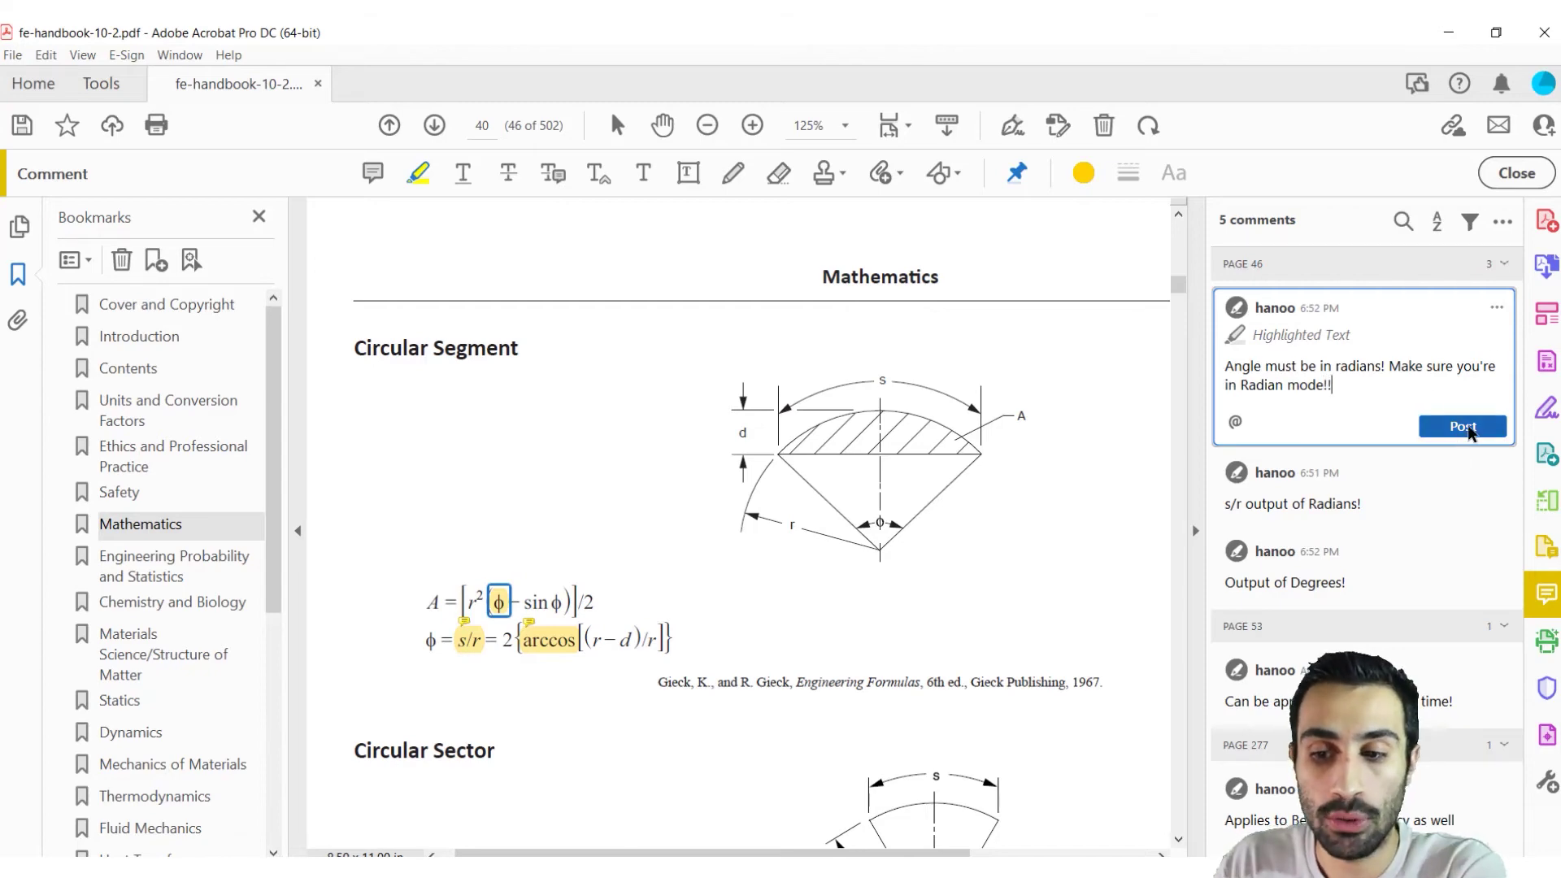
left_click(1463, 429)
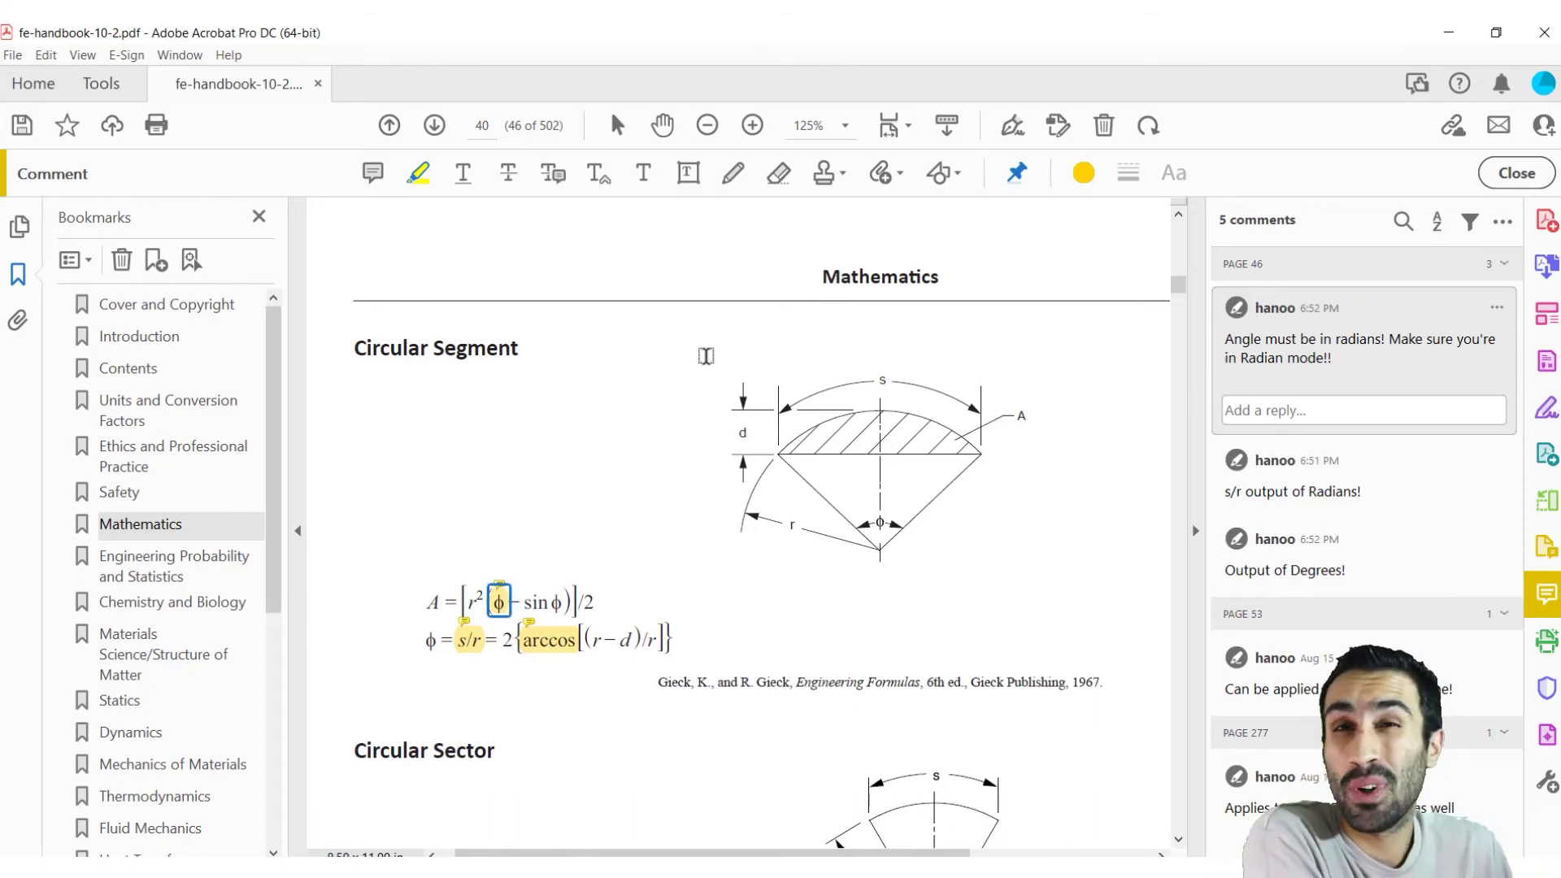
Step through the Output of Degrees!, L'Hospital's Rule and page 277 Plane Frame comments
left_click(1374, 565)
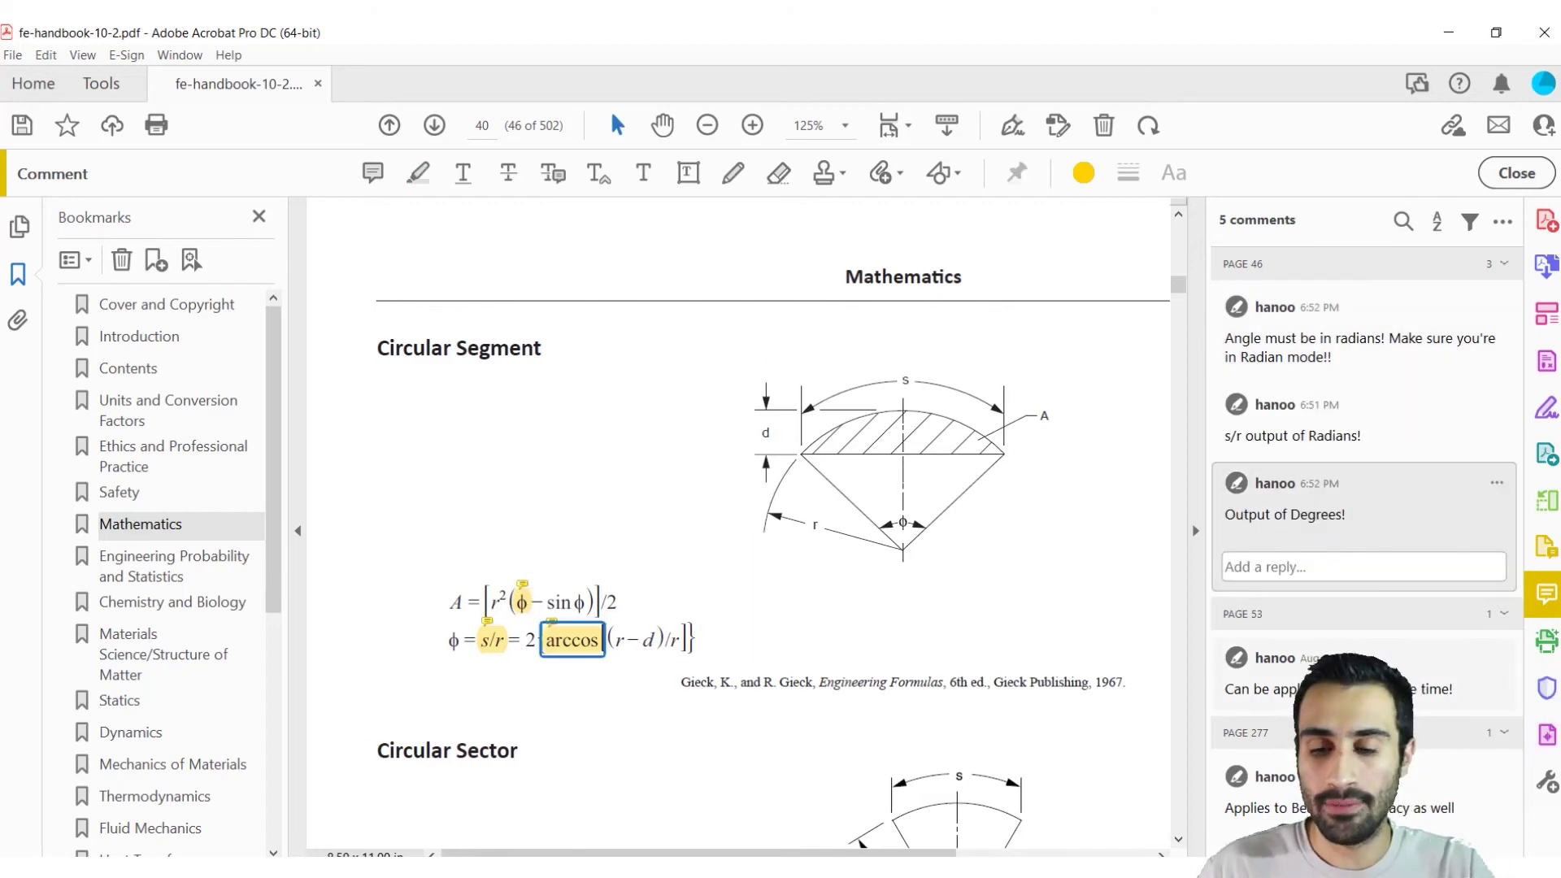
left_click(1260, 689)
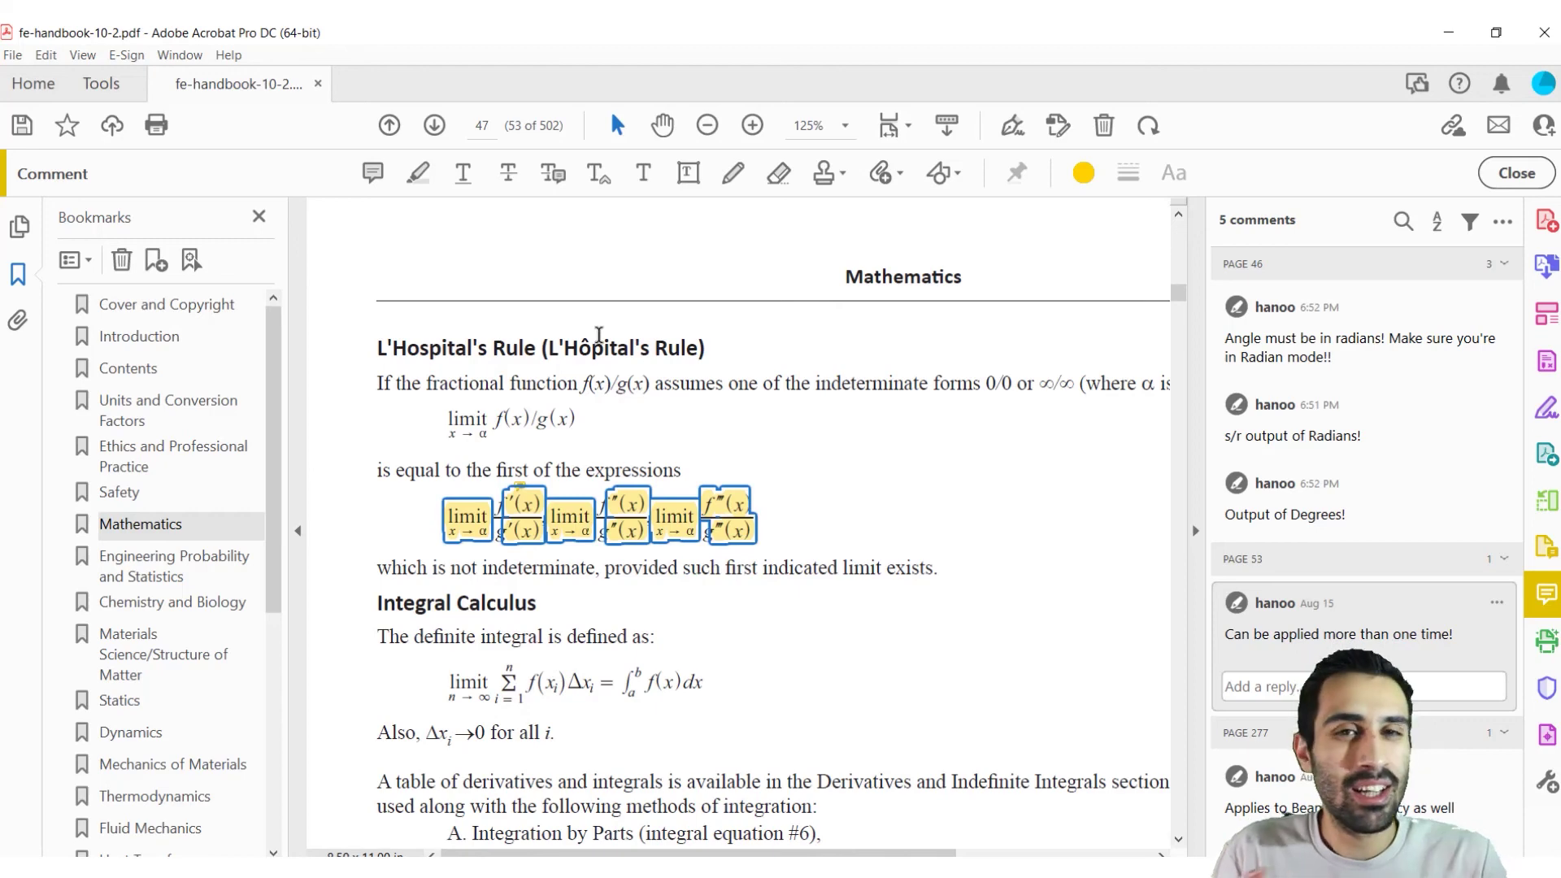
mouse_move(690, 518)
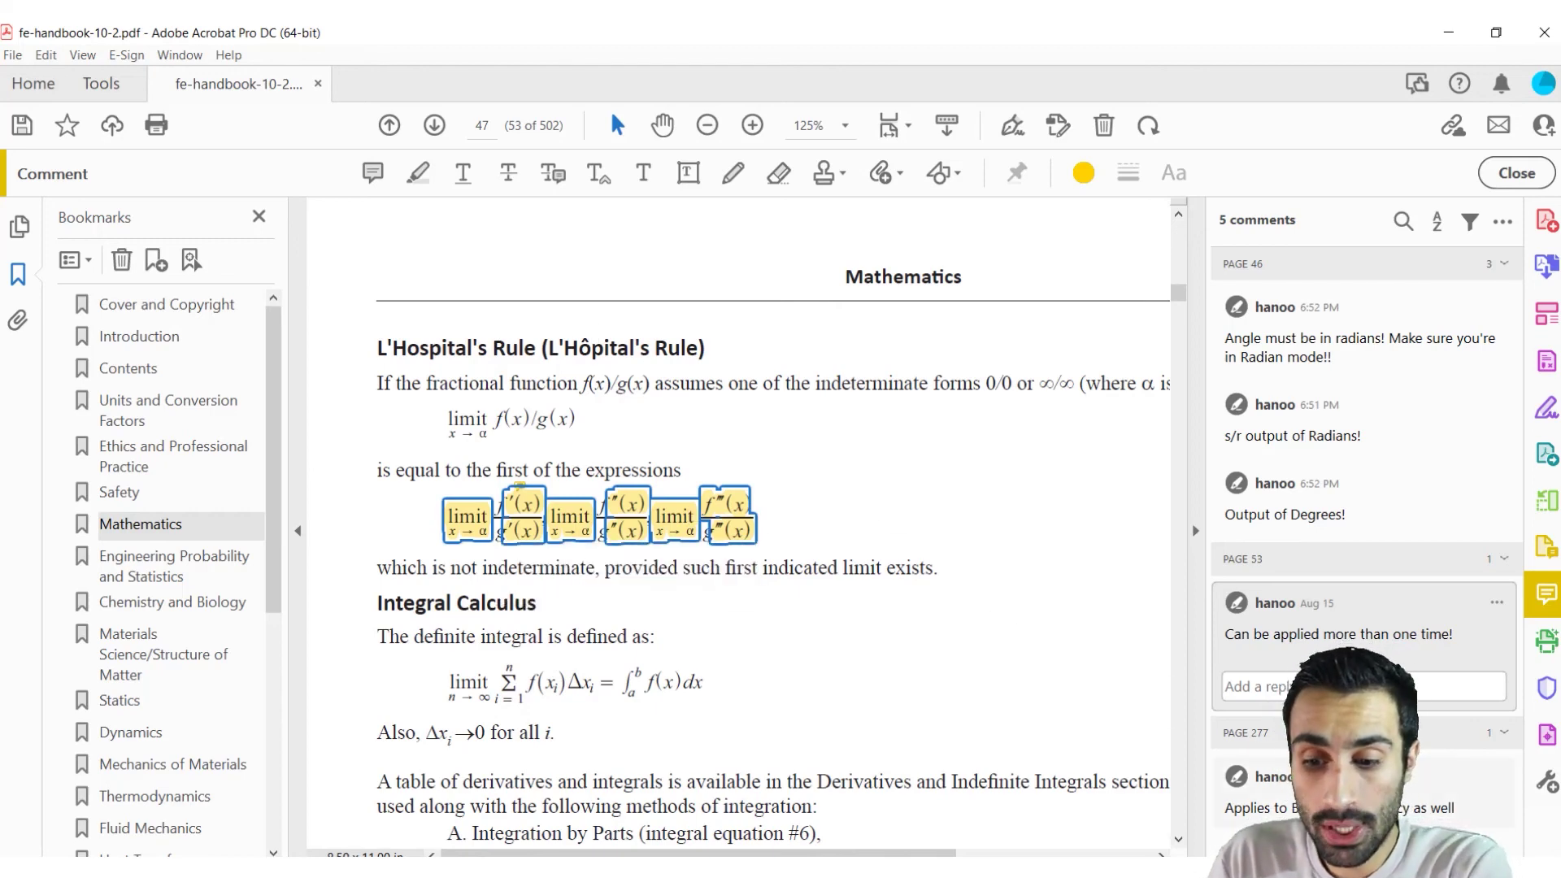
left_click(1256, 808)
mouse_move(457, 544)
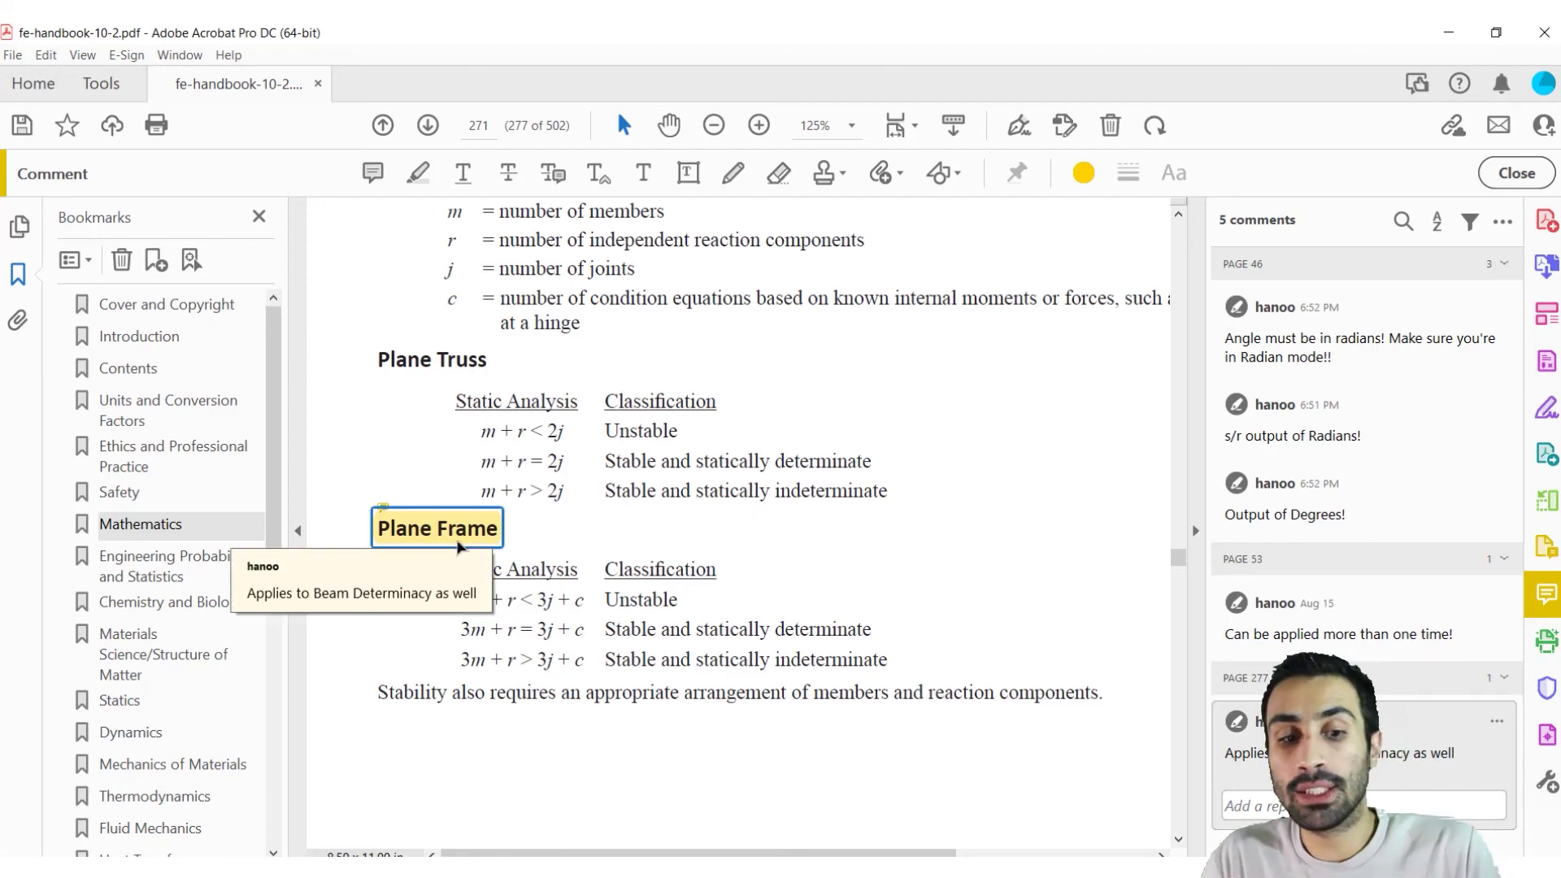